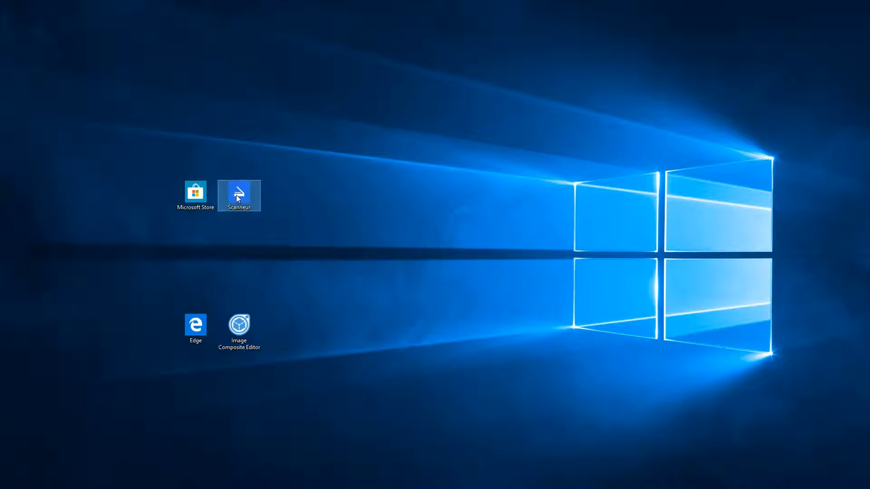
Step: Minimize the browser, open the Scanneur app from the desktop and show all its scan settings
click(184, 196)
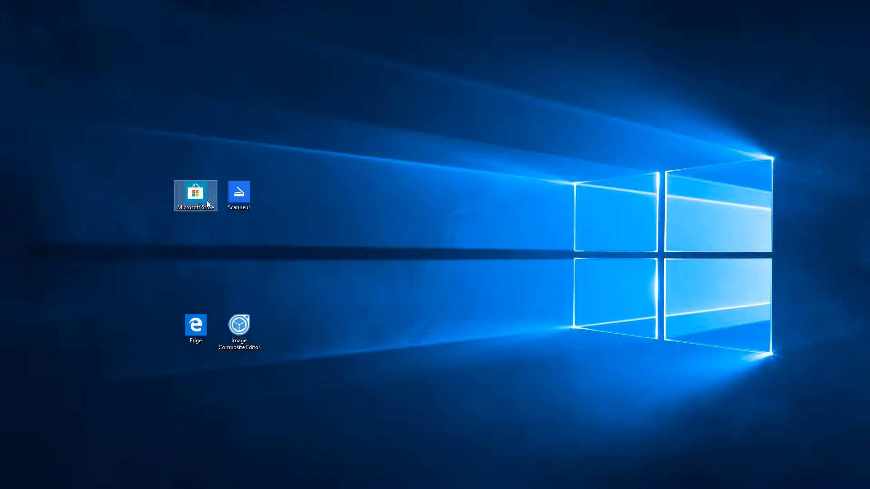
click(239, 192)
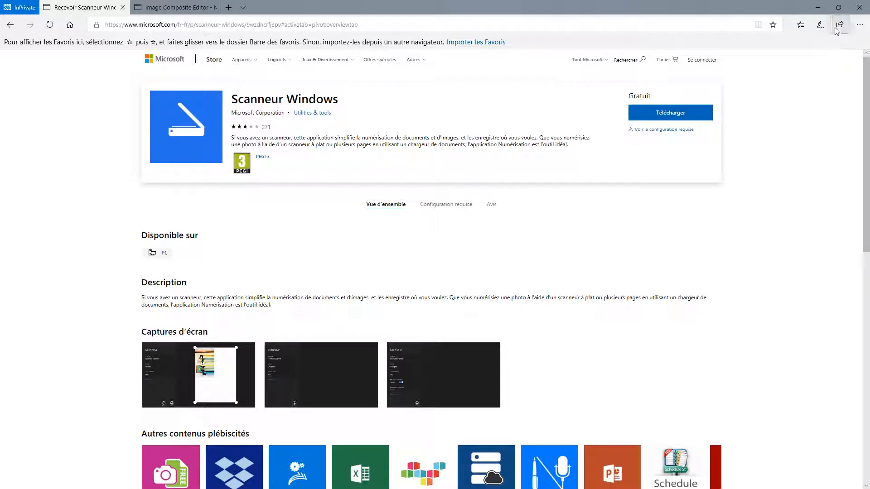
click(818, 7)
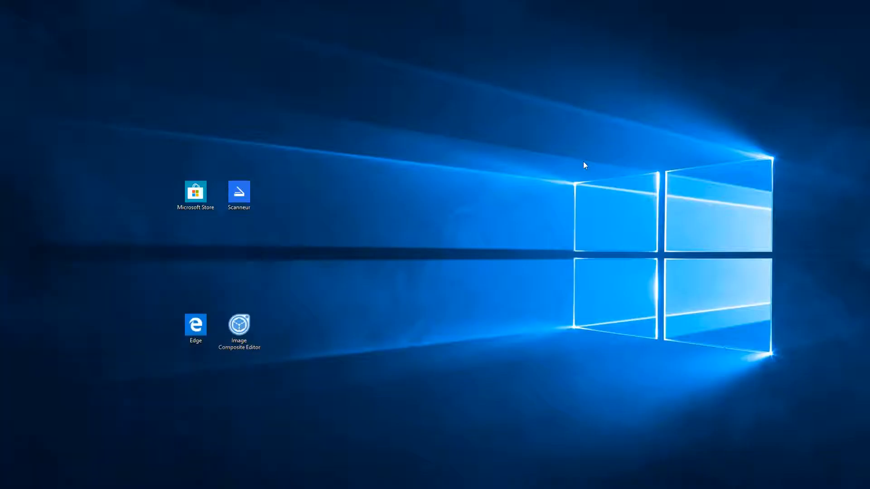
double_click(241, 192)
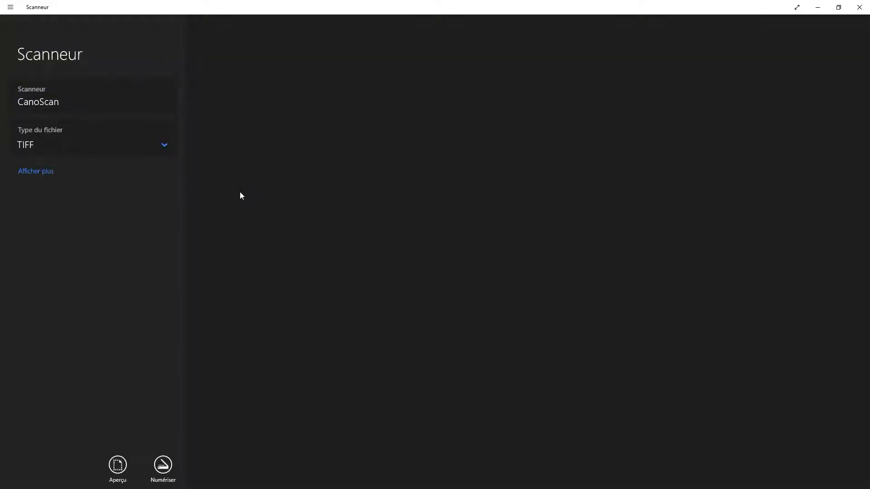
click(46, 174)
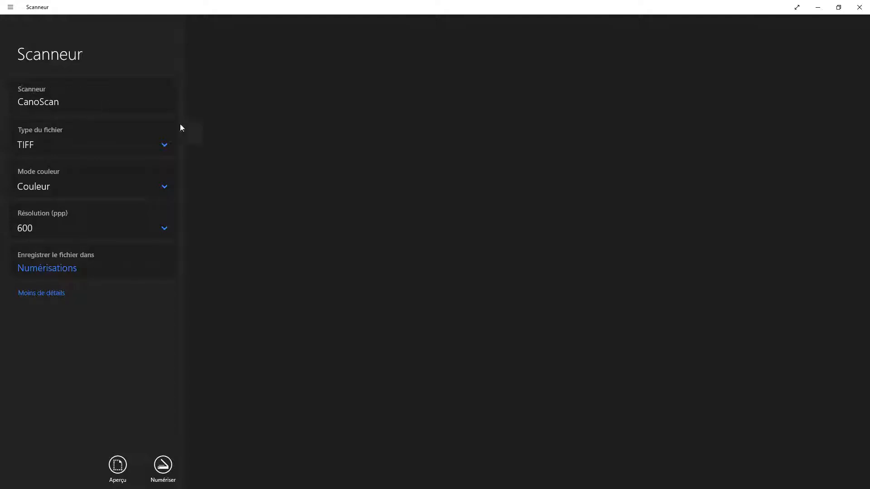
Step: Switch the scan's file type to JPEG and back to TIFF
click(164, 146)
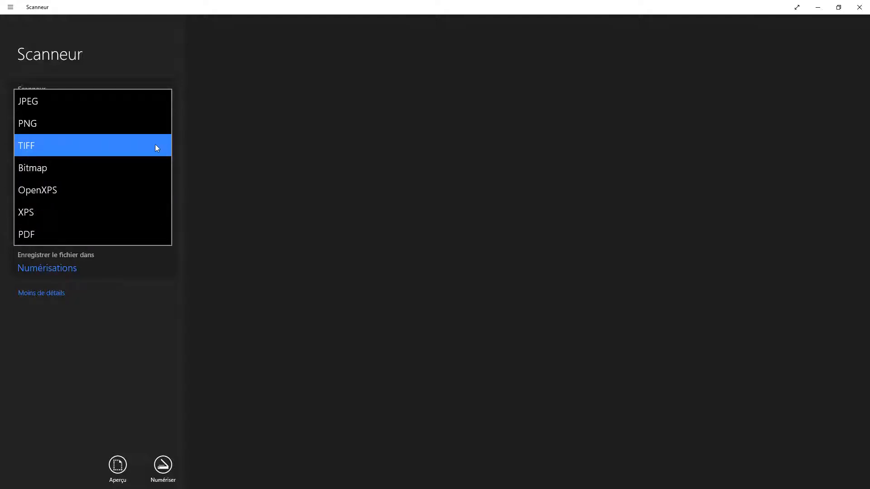
click(35, 105)
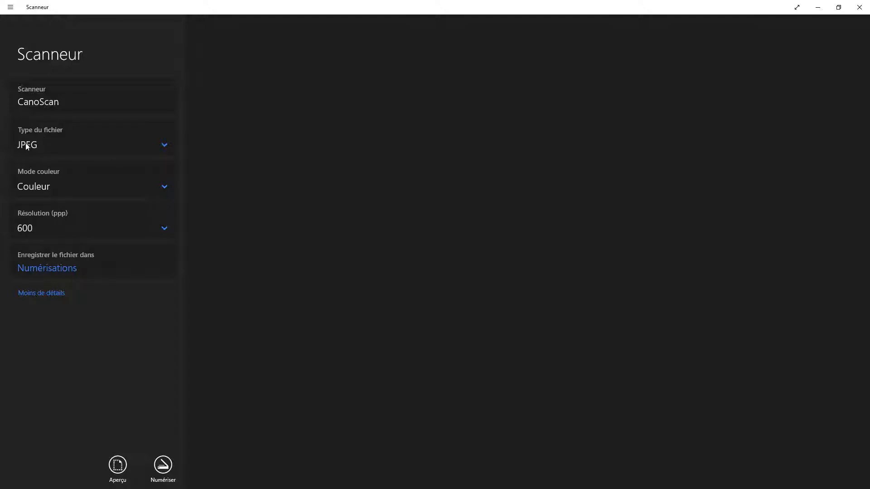
click(165, 145)
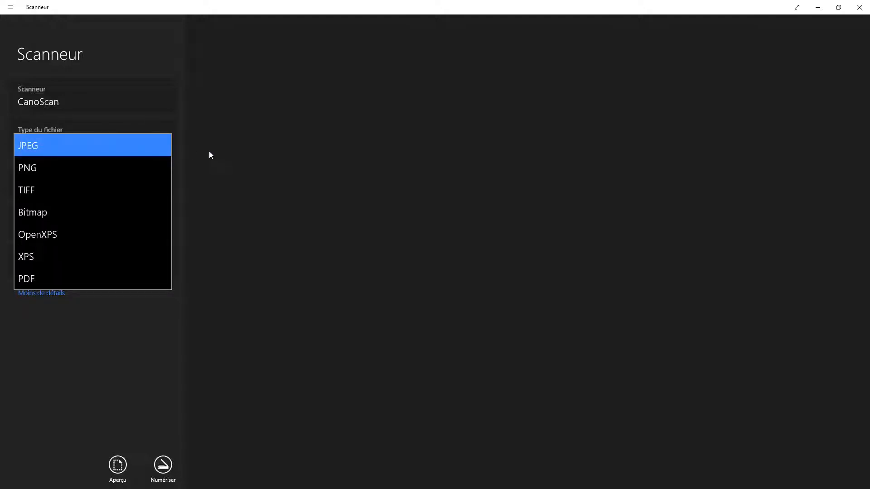
click(40, 191)
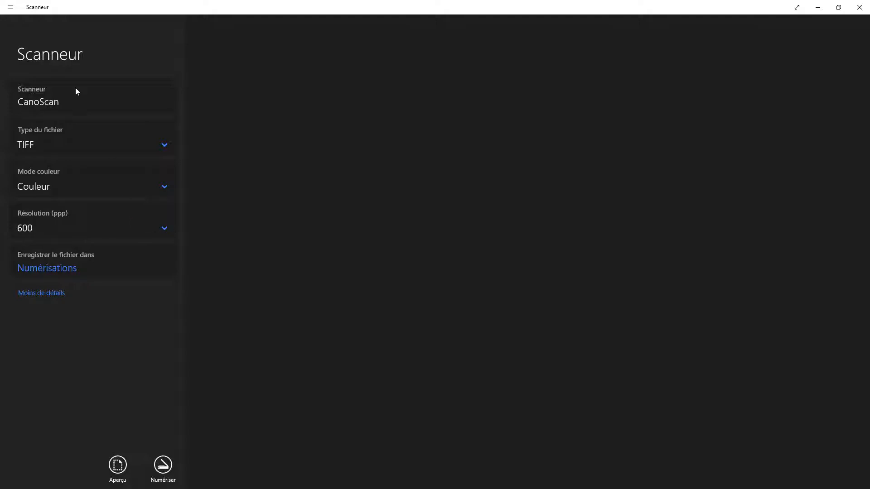
Step: View the Numérisations destination folder for scans and leave the folder selection without choosing another one
click(51, 270)
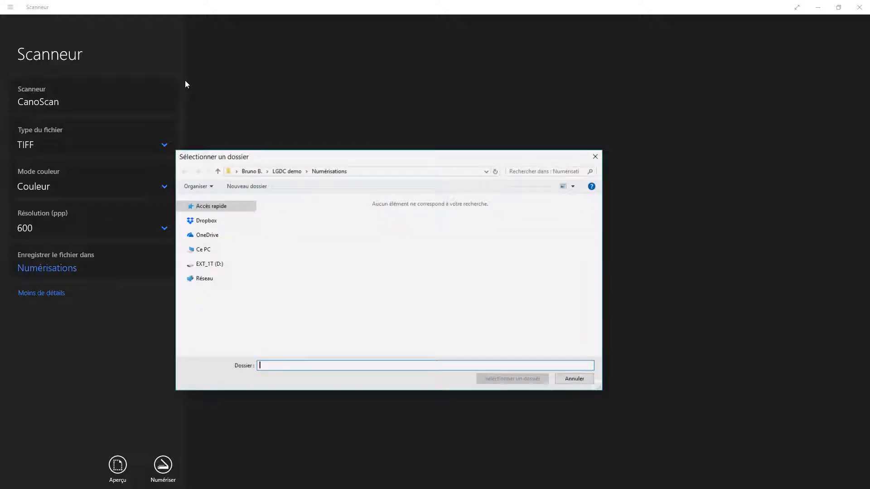
drag(303, 156, 236, 140)
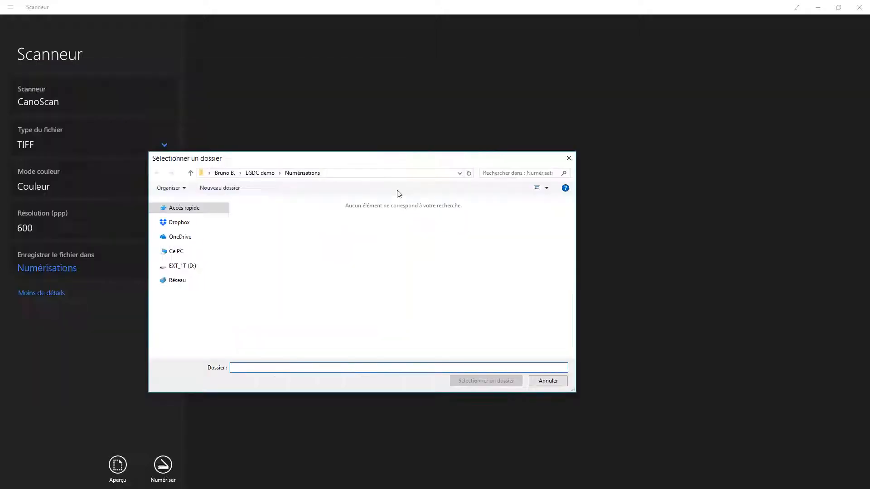
click(313, 243)
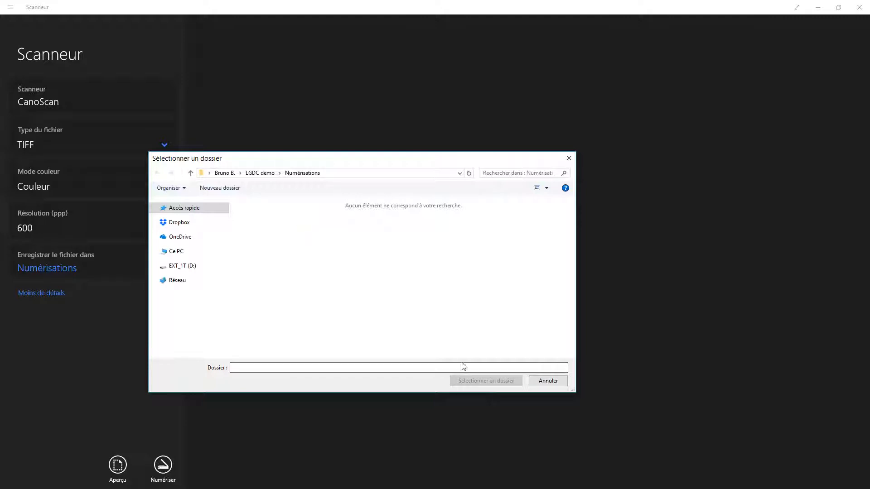
click(567, 161)
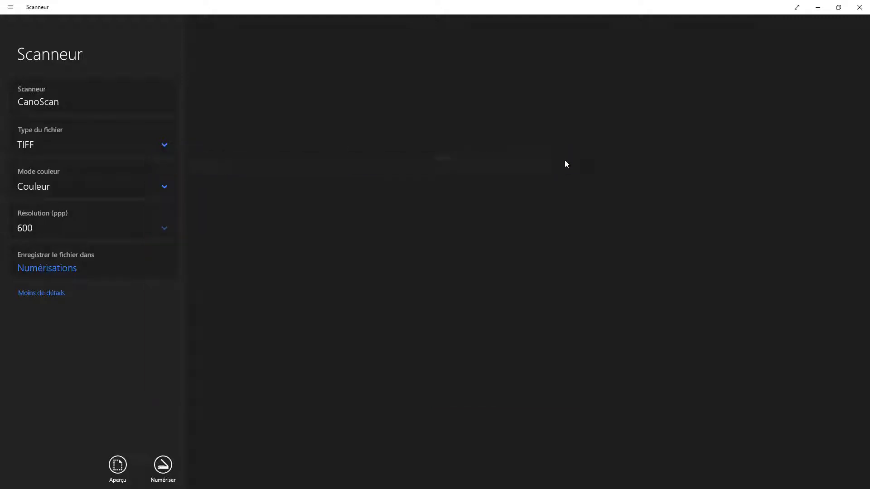
Step: Preview the document on the scanner and stretch the crop frame to cover the whole page
click(117, 469)
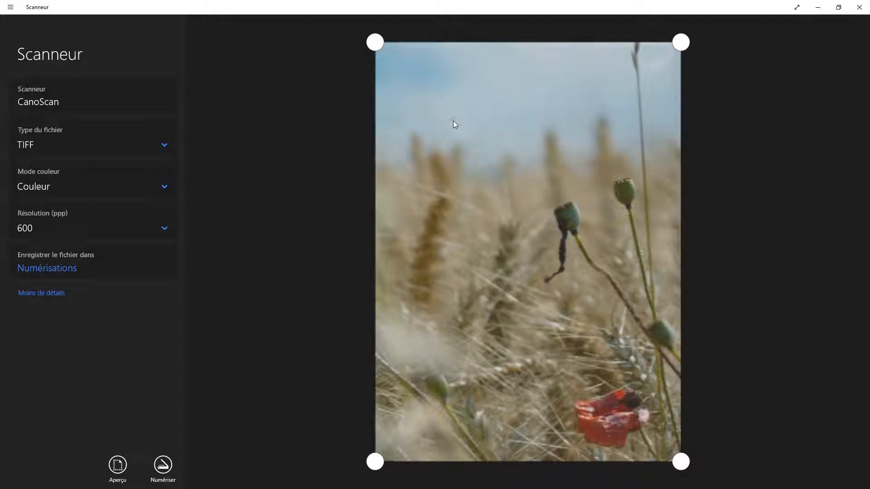
drag(379, 50, 340, 34)
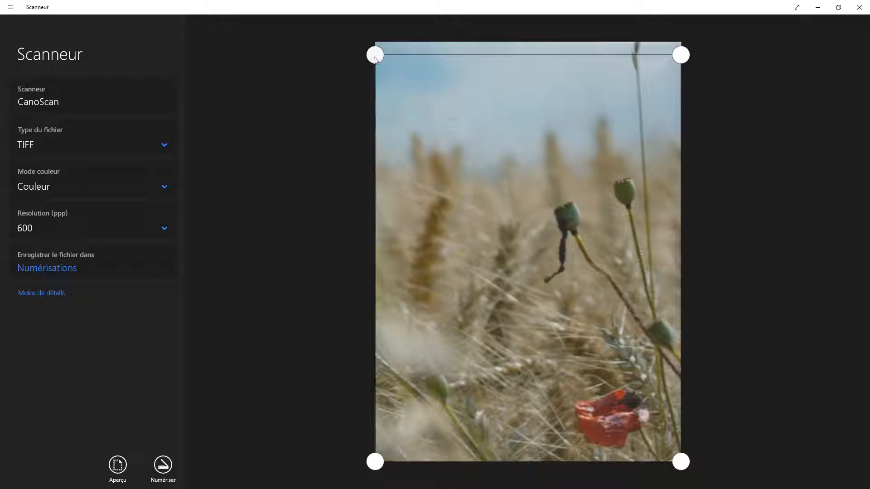
drag(375, 59, 369, 35)
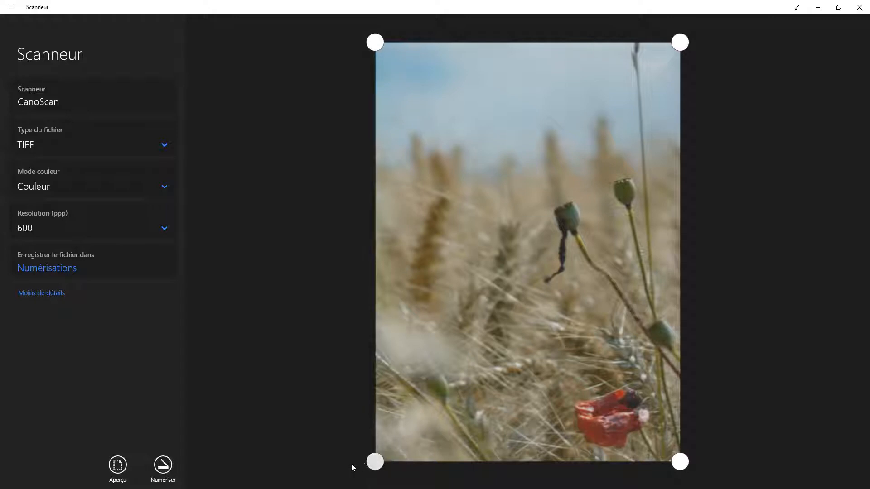
drag(680, 461, 713, 480)
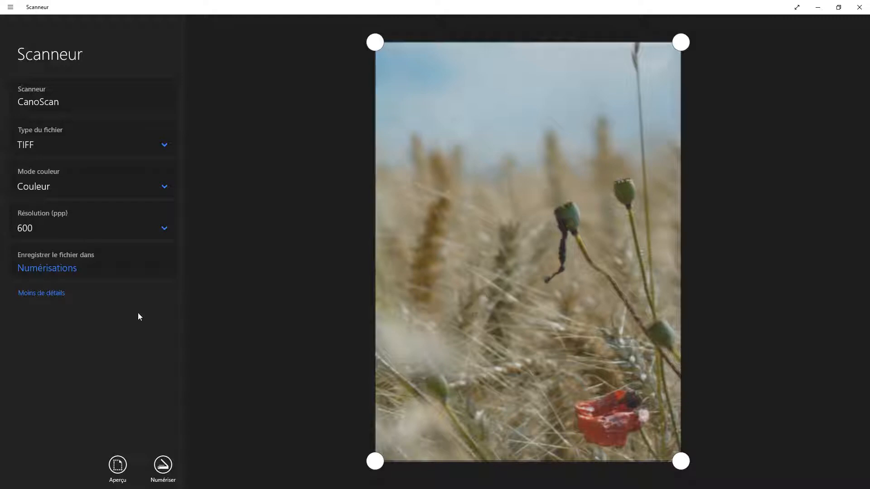
Step: Scan the page as TIFF in colour at 600 ppi and check the saved image full-window in Photos
click(163, 466)
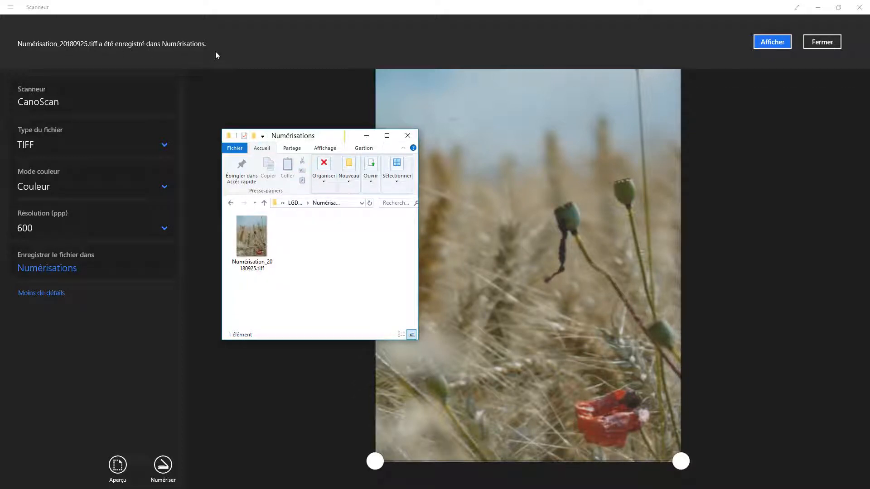
click(769, 43)
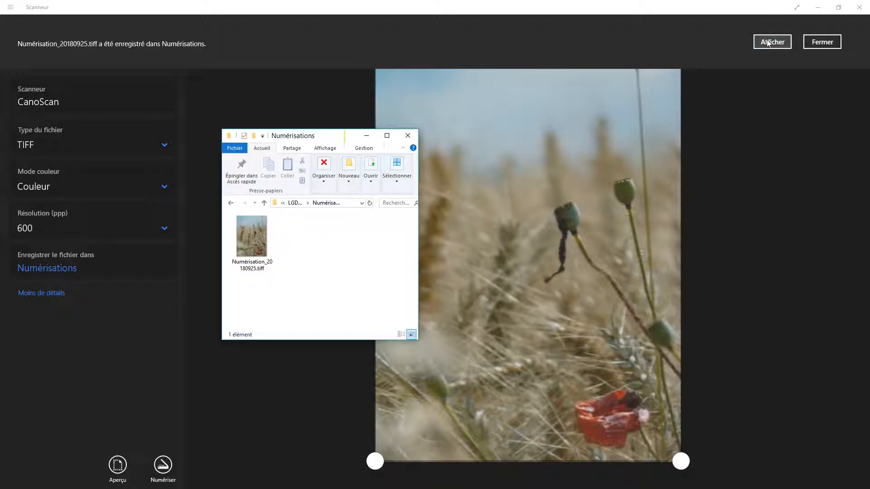
click(767, 41)
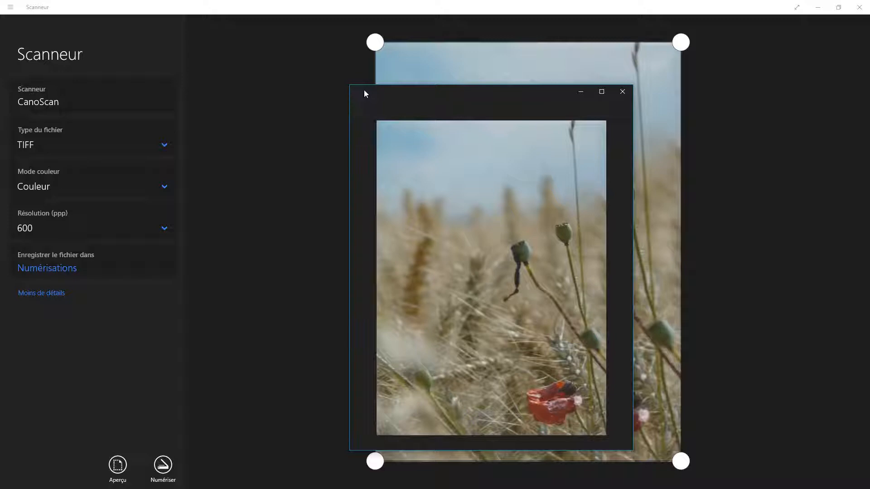
click(601, 92)
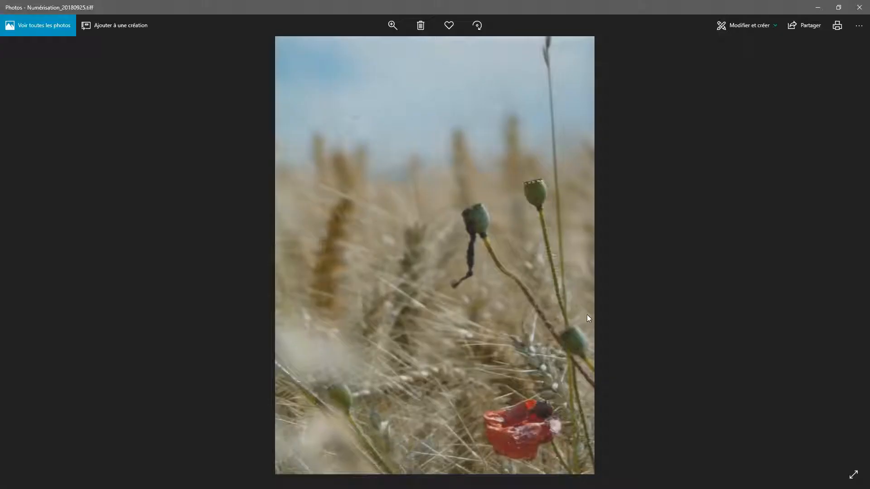
click(859, 8)
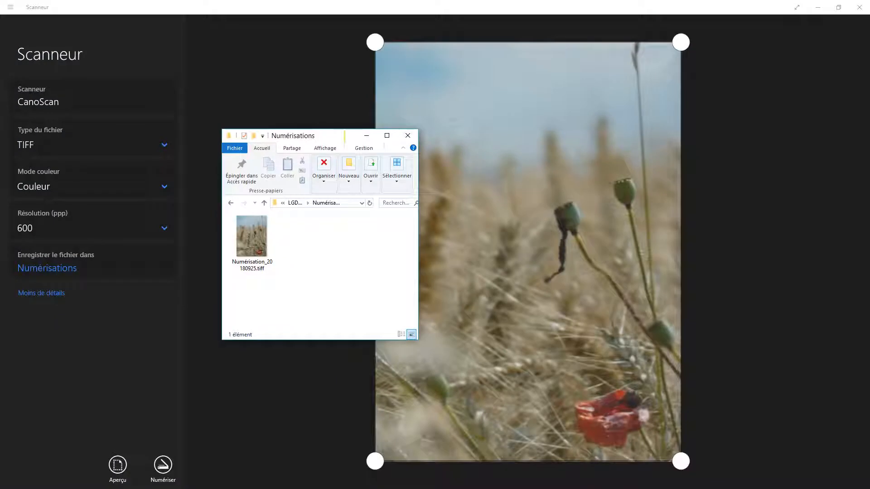
Step: Rename the scanned file in the Numérisations folder as 1.tiff
drag(319, 137, 385, 133)
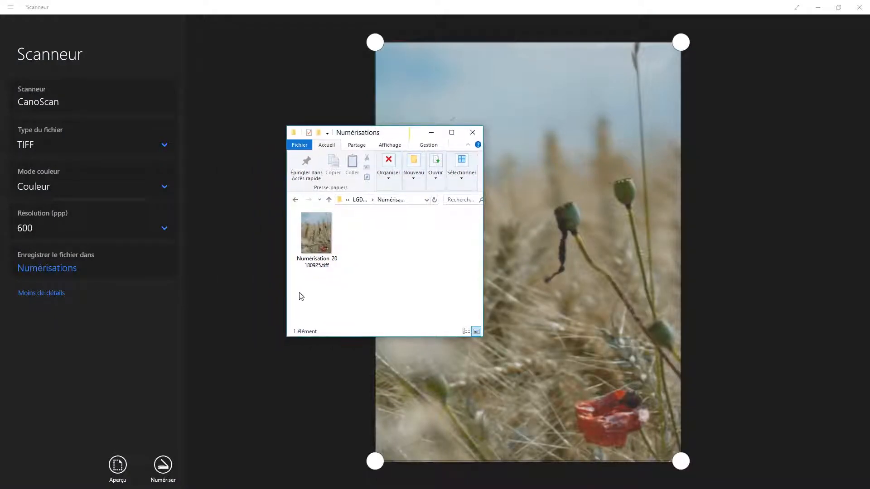
click(314, 241)
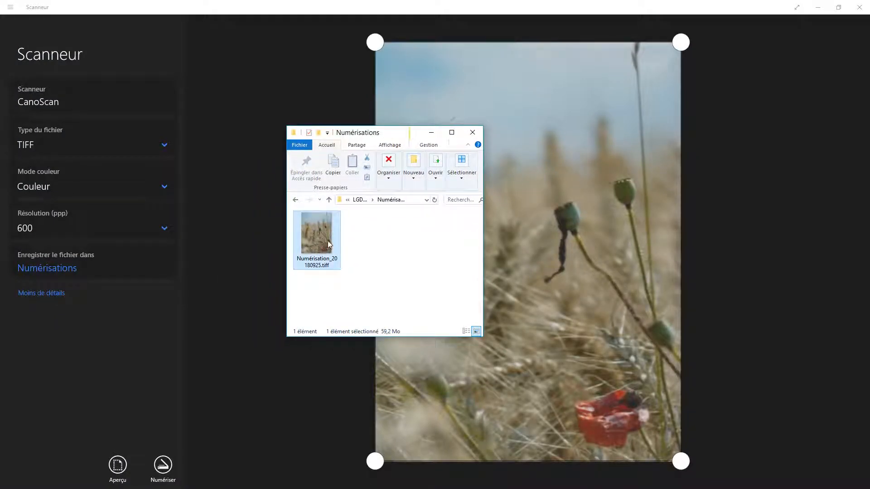
click(315, 264)
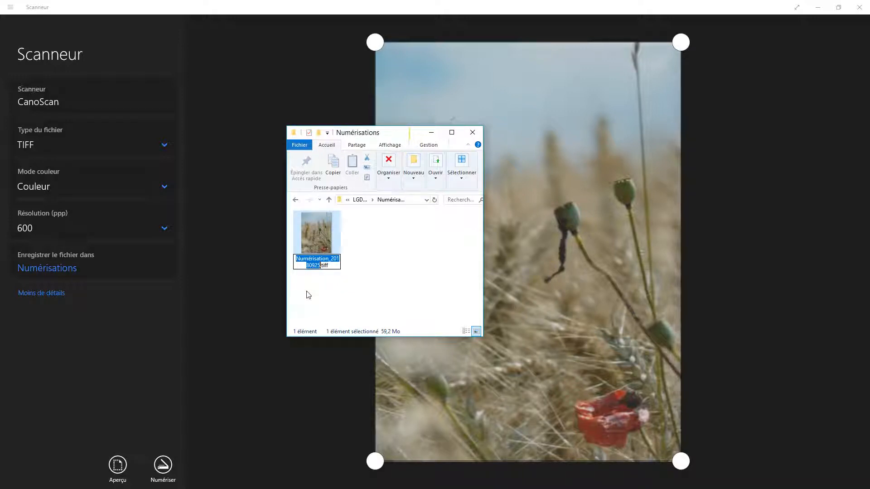
text(1)
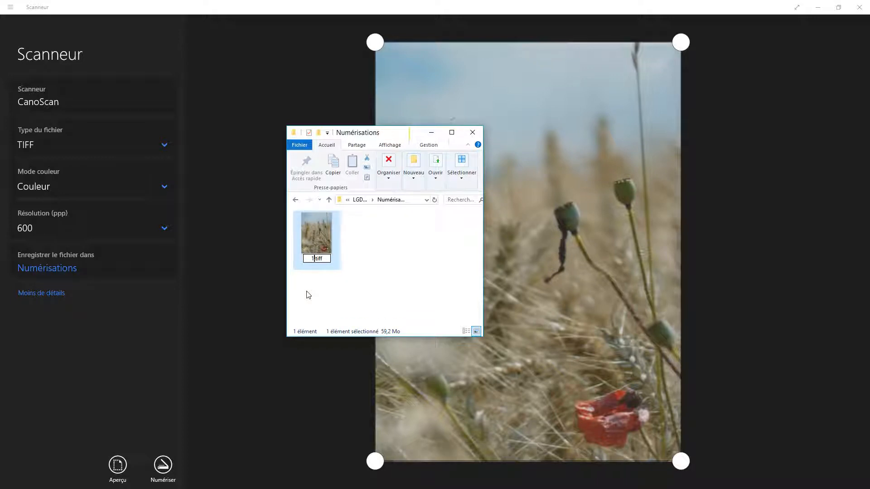
key(Return)
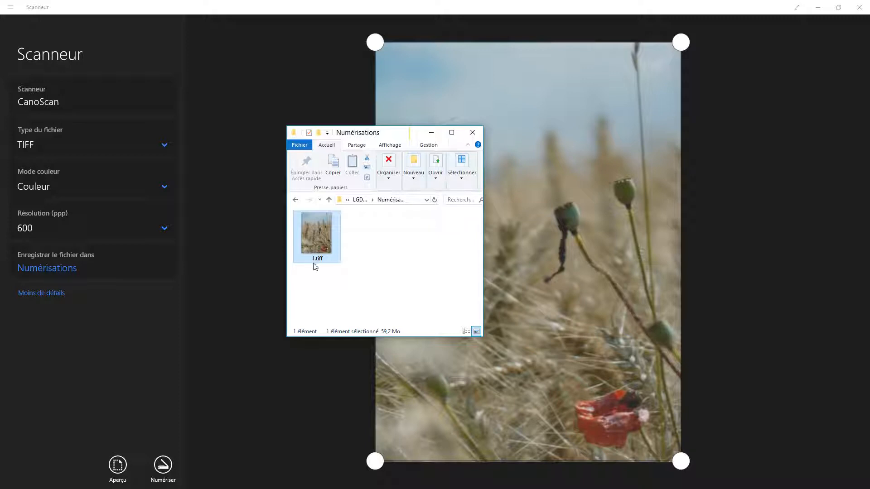
Step: Remove the .tiff extension from the scanned file's name, leaving only 1
double_click(323, 252)
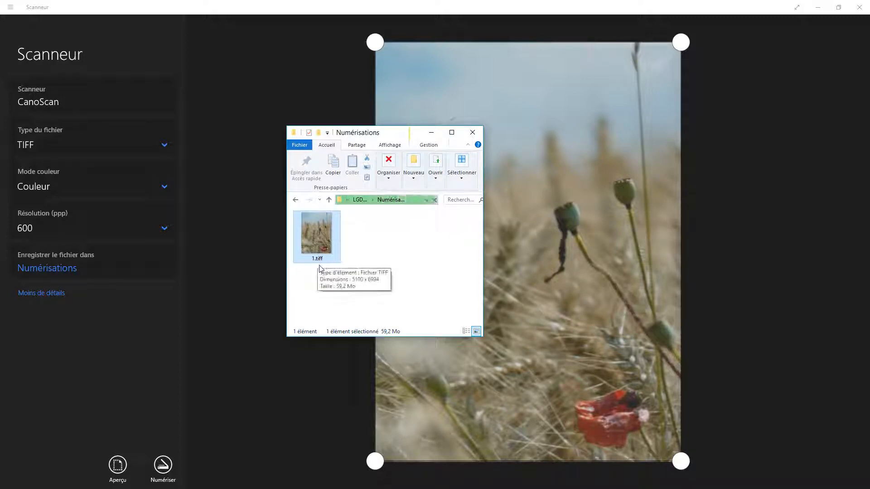
click(319, 260)
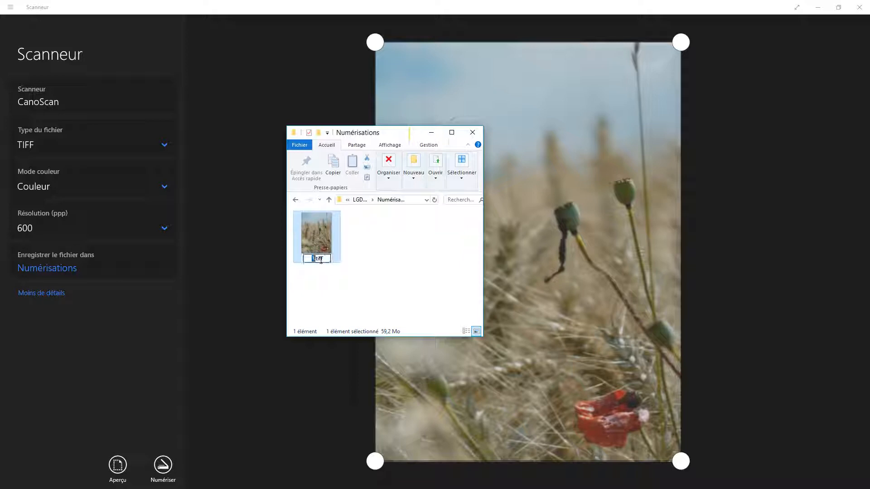
drag(315, 258, 337, 260)
key(BackSpace)
key(Return)
click(478, 252)
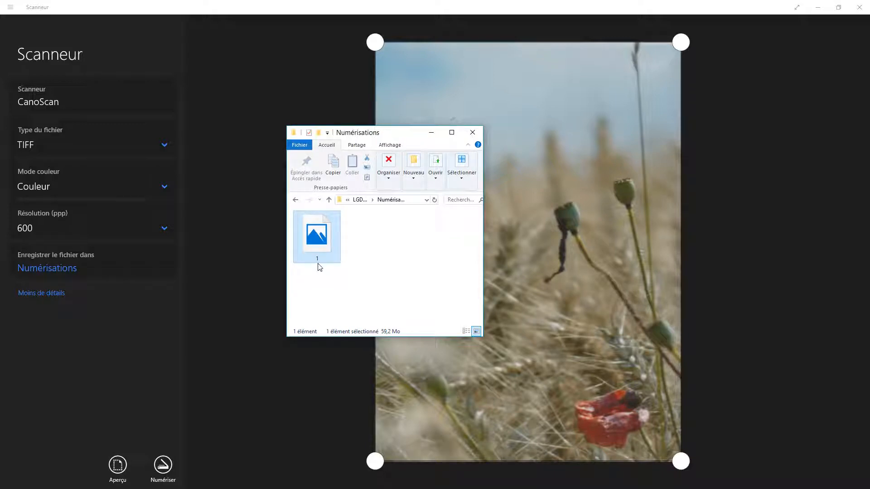
Step: Add the .tiff extension back to the name of the scanned file 1
mouse_move(321, 263)
click(399, 261)
click(325, 255)
click(319, 261)
click(322, 261)
text(.tiff)
key(Return)
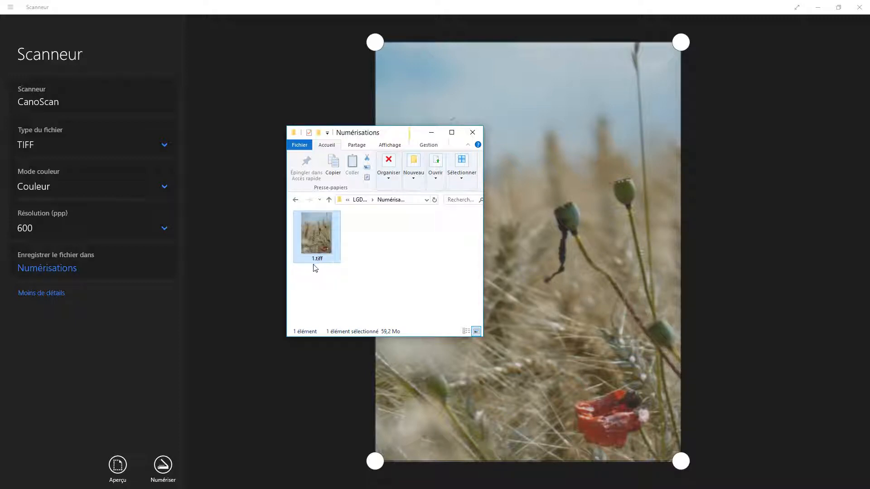
Step: Move the Numérisations folder window towards the scan settings and switch back to the Scanneur app
click(370, 251)
drag(396, 136, 319, 83)
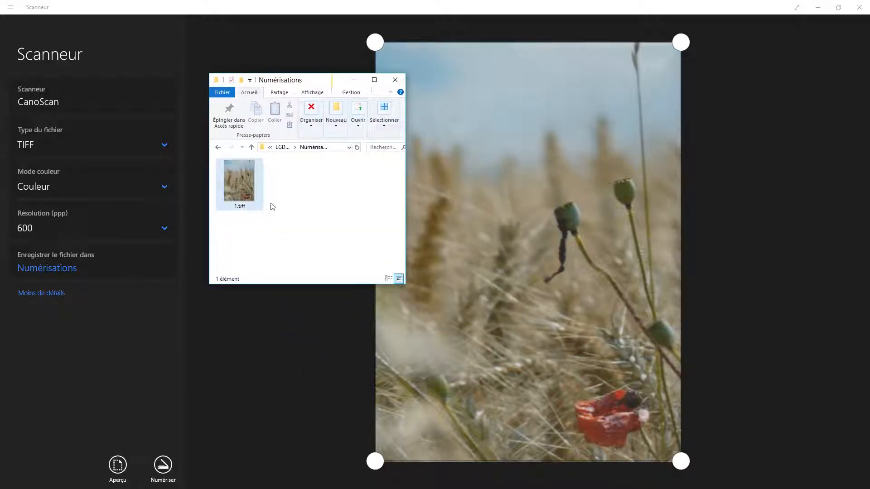
drag(314, 81, 300, 128)
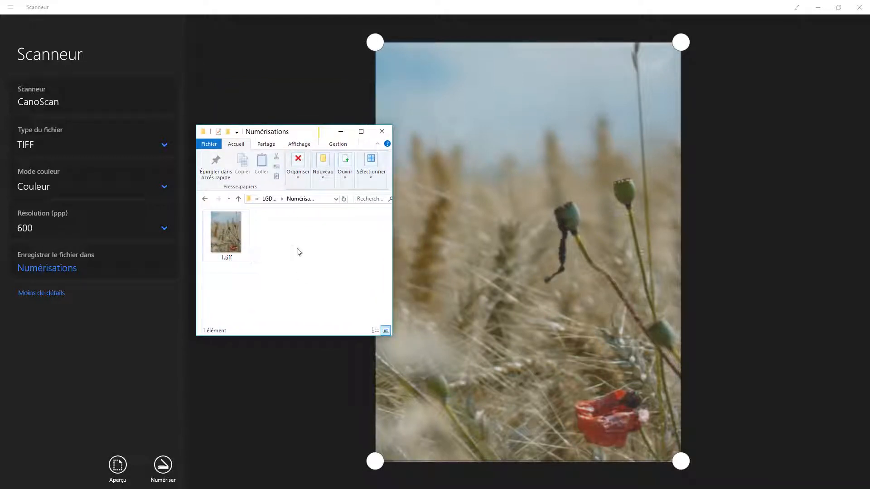
click(465, 112)
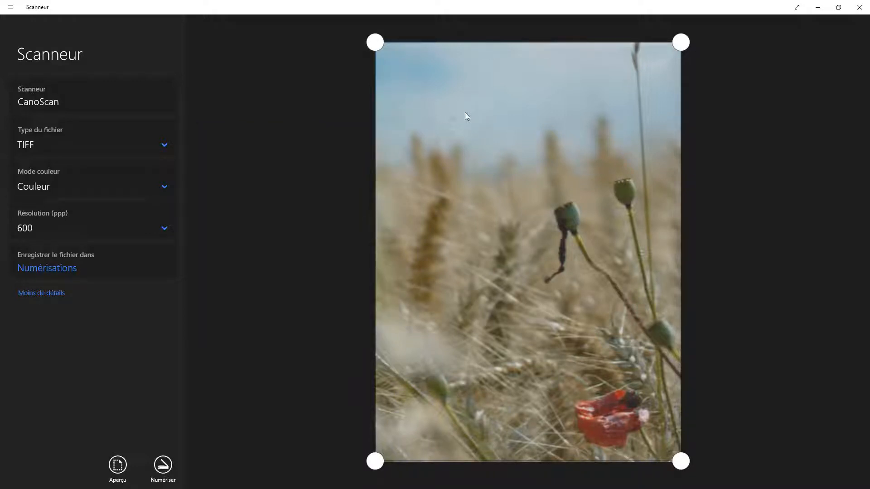
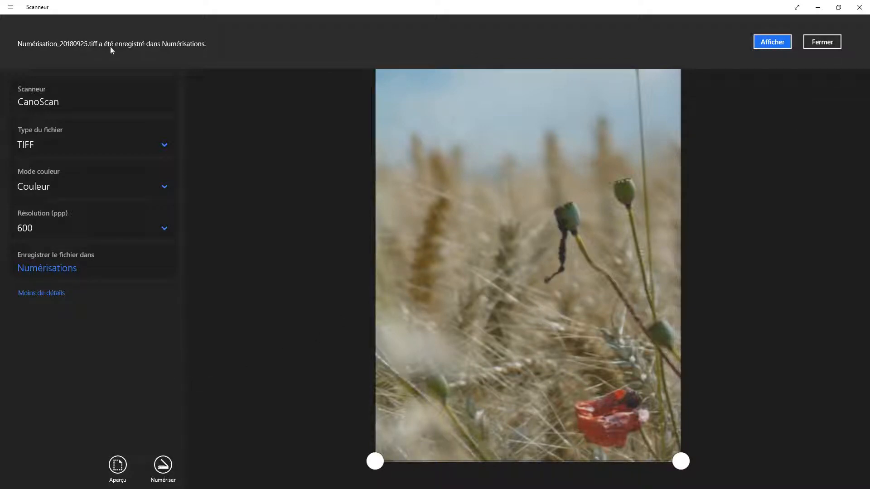
Step: Dismiss the save notification and rename the newly scanned file in the Numérisations folder as 2.tiff
click(823, 42)
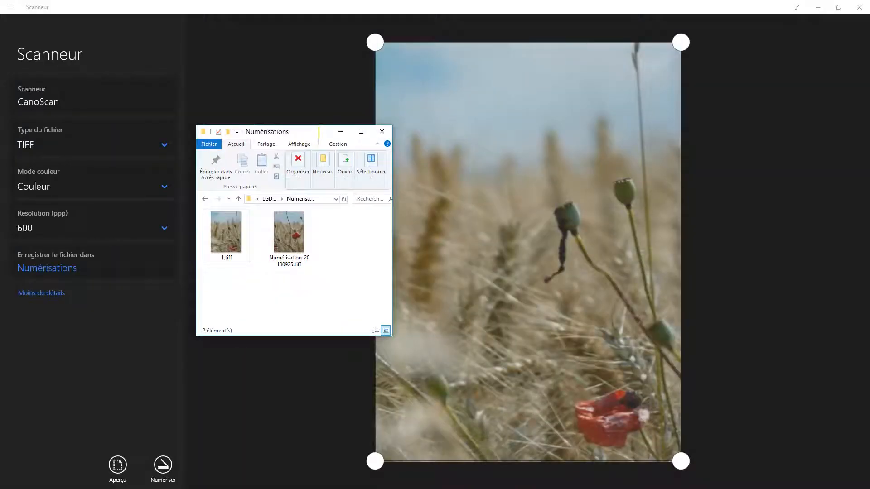
click(282, 263)
click(281, 262)
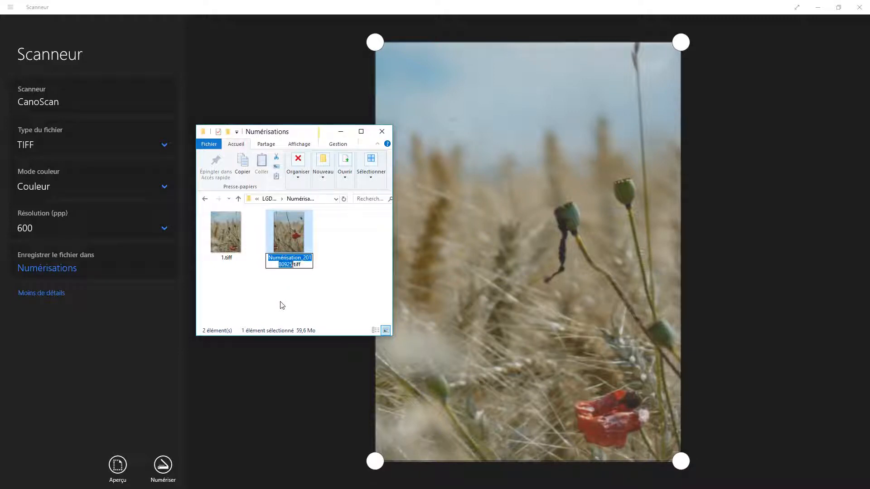
text(2)
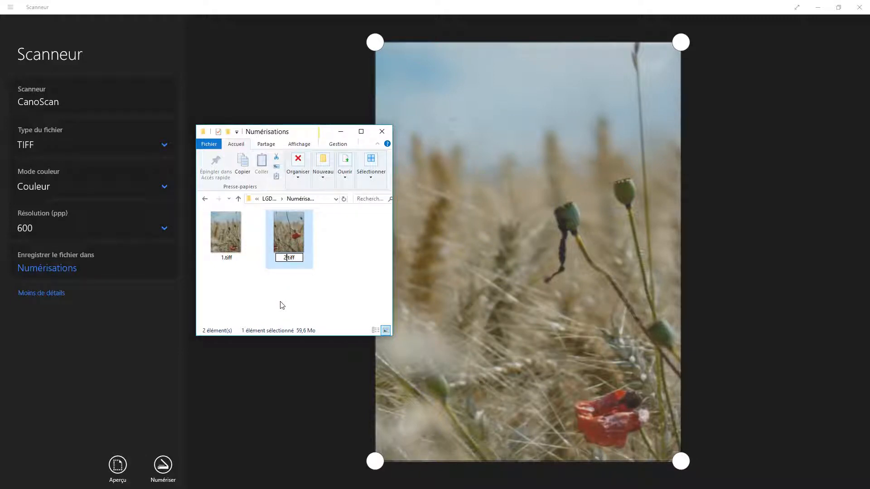
key(Return)
Step: Scan the third part of the image with the same settings and rename the resulting file as 3.tiff
drag(313, 128, 301, 220)
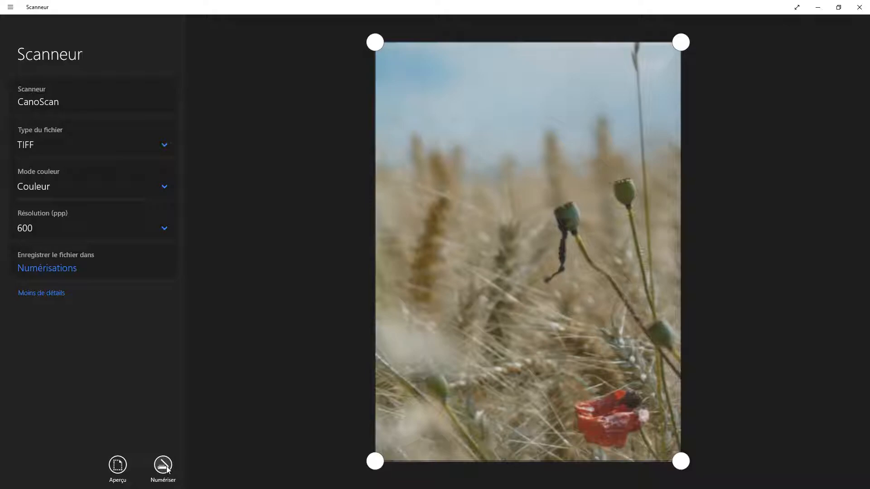
click(166, 469)
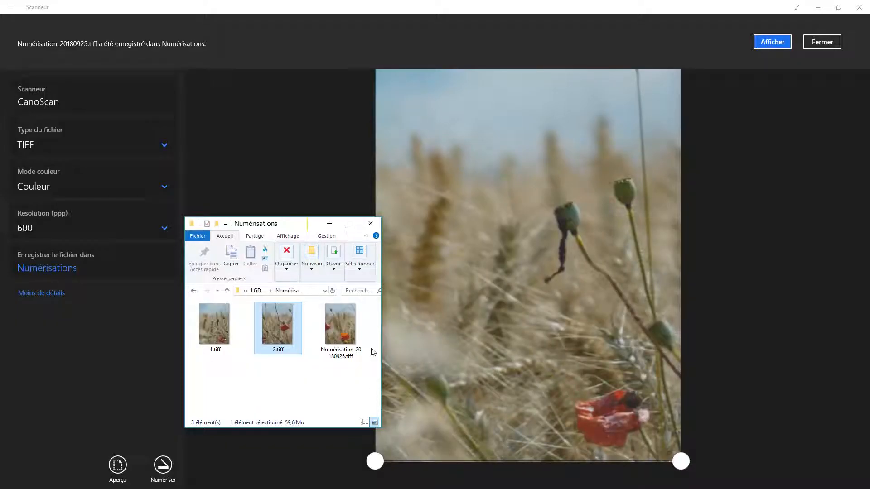
click(341, 351)
click(341, 351)
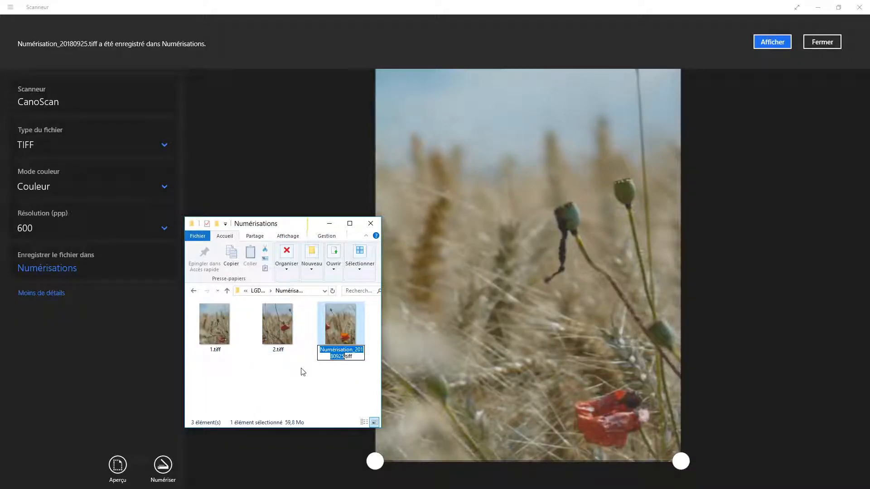
text(3)
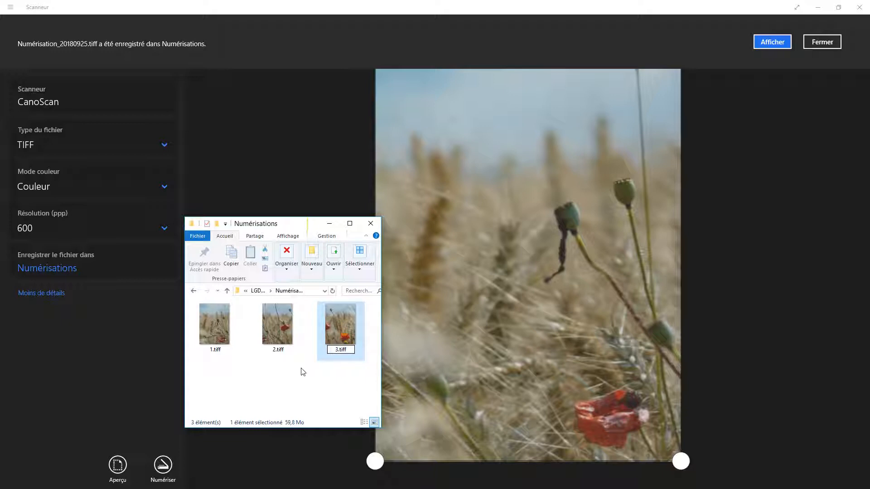
key(Return)
Step: Move the Numérisations folder window out of the way, dismiss the save notification and close the Scanneur app
drag(286, 226, 0, 213)
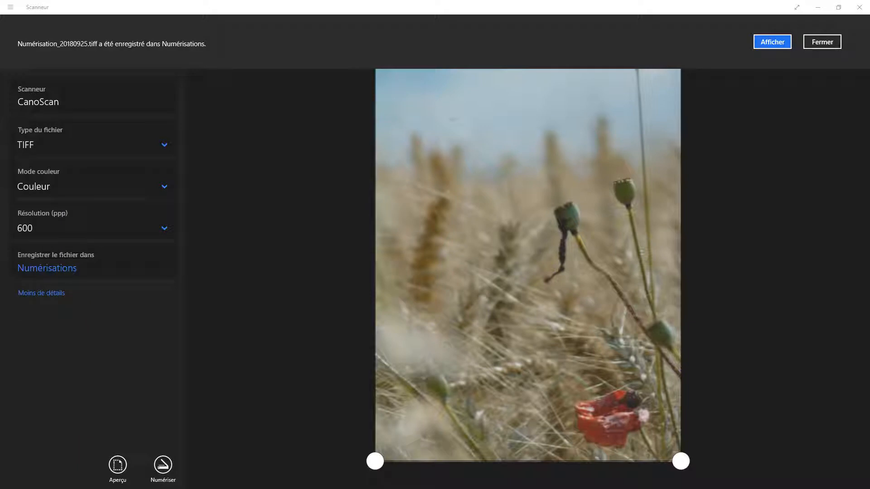
click(833, 43)
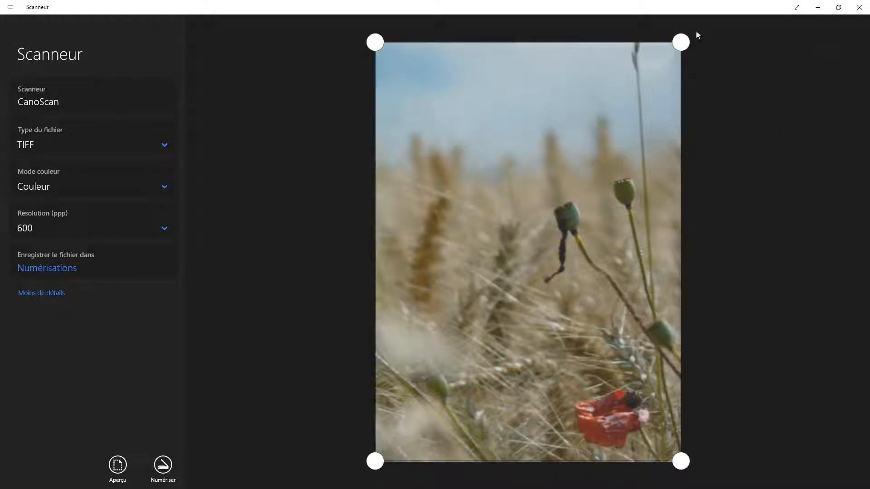
click(860, 8)
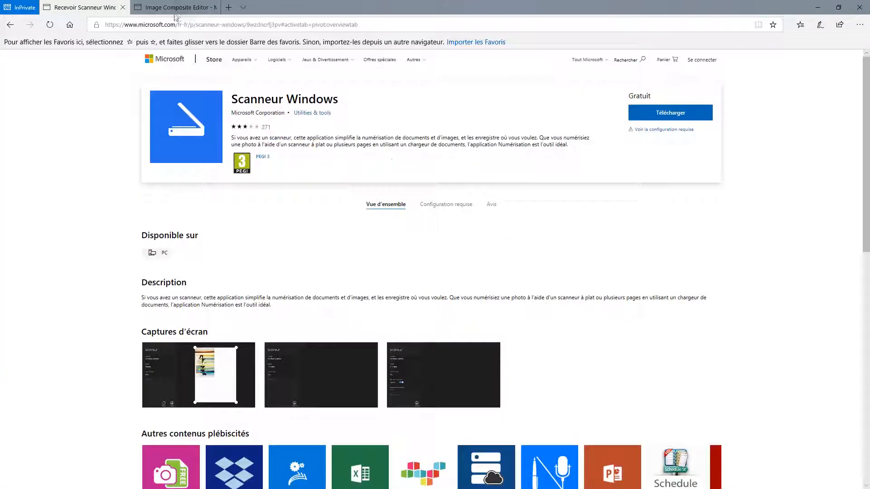
Step: Examine the ICE 2.0 download section of the Image Composite Editor page and the Scanneur Windows store page
click(176, 8)
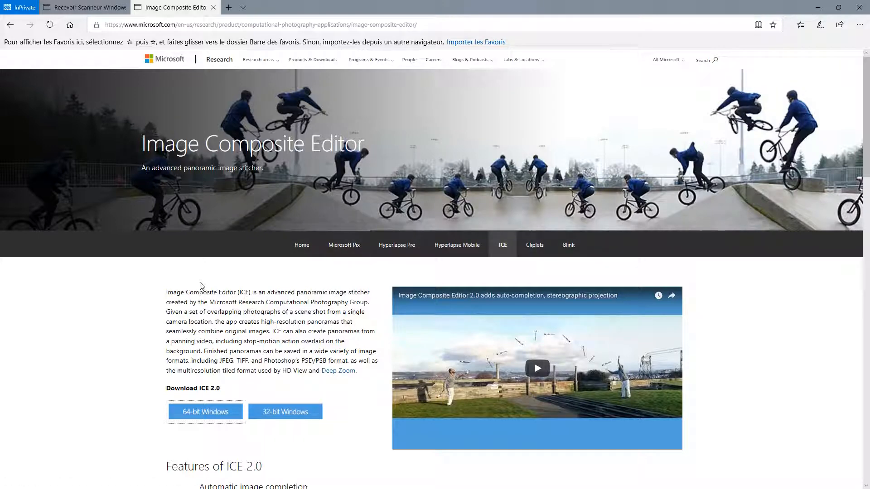
scroll(175, 287, down, 3)
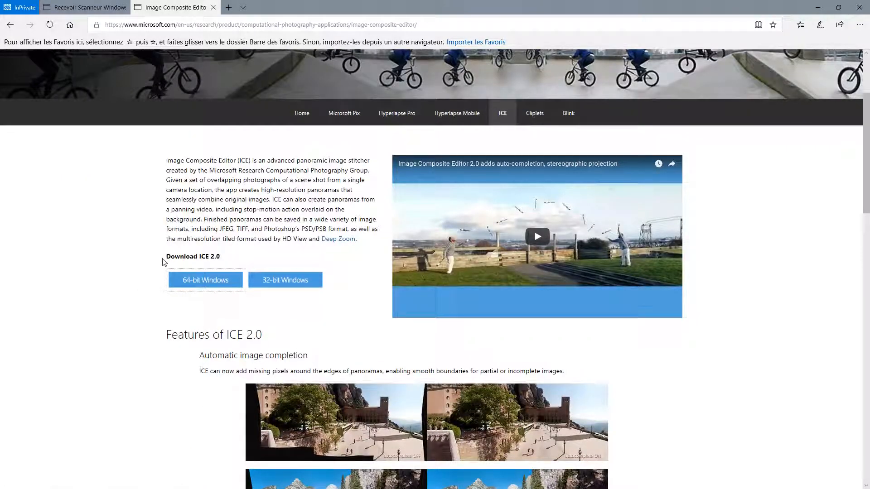
drag(168, 256, 345, 283)
click(350, 270)
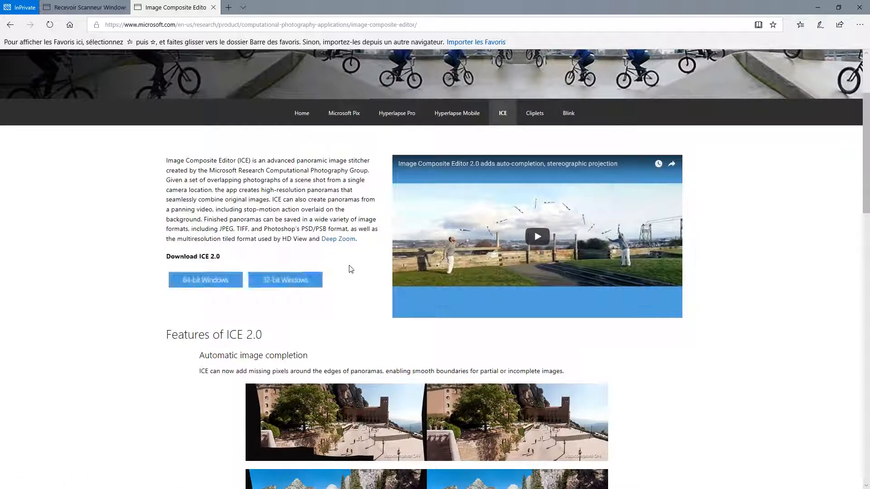
scroll(236, 263, up, 3)
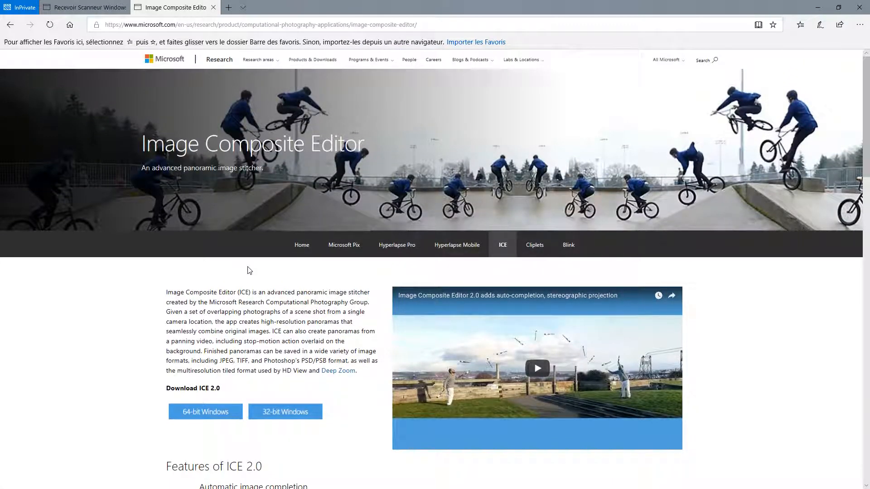
click(96, 8)
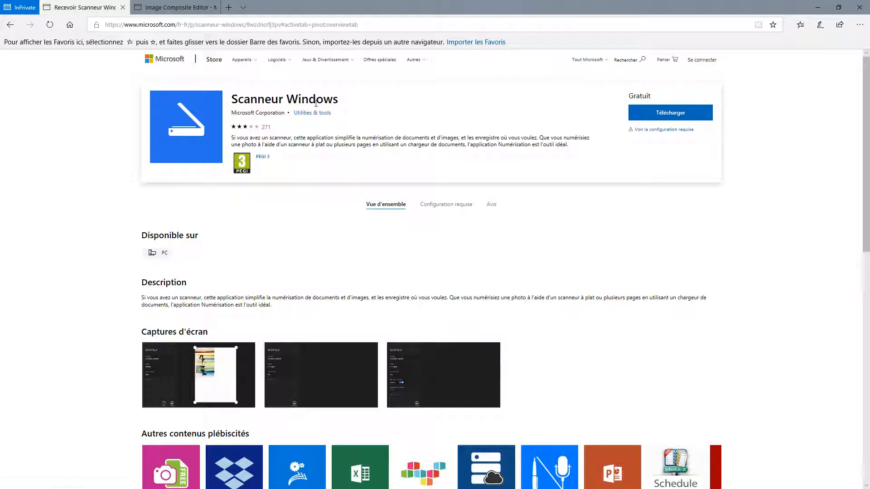
click(170, 8)
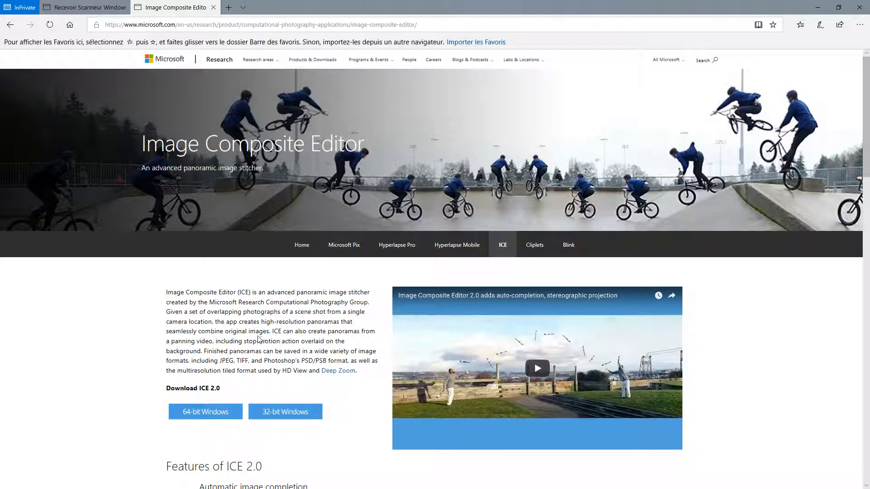
Step: Request the 64-bit Windows download of Image Composite Editor and dismiss the download prompt without saving the file
scroll(261, 340, down, 3)
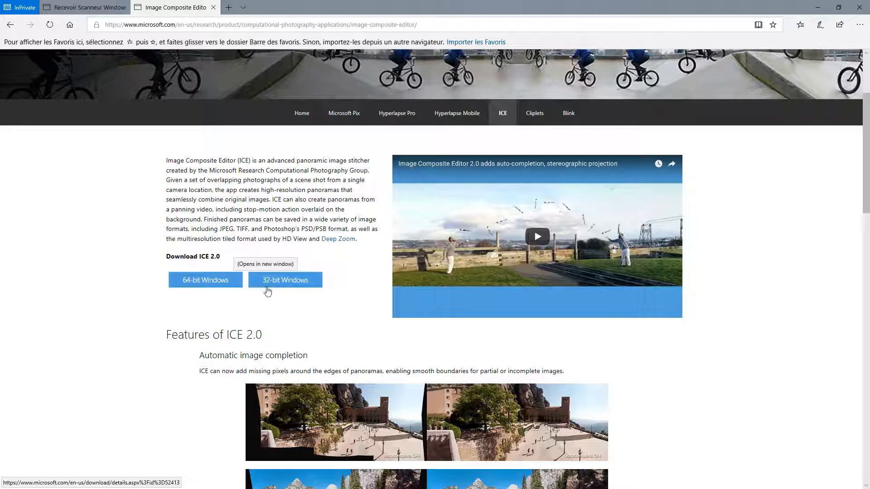
click(193, 281)
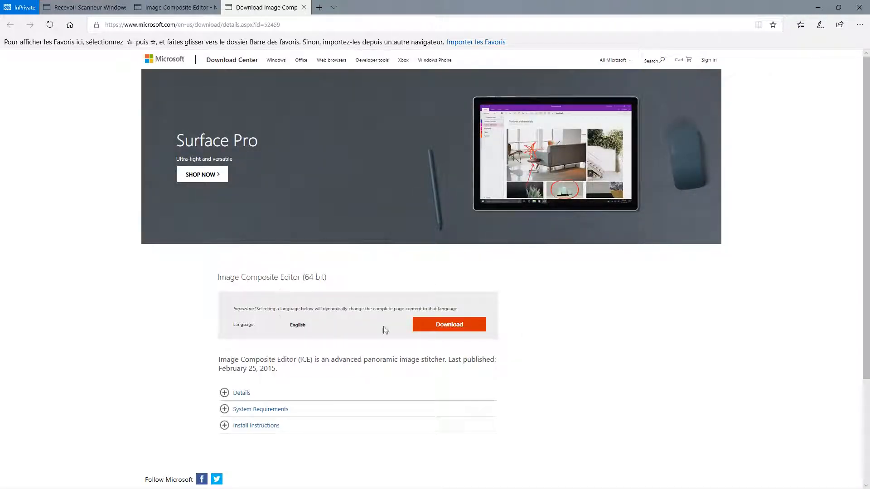
click(454, 328)
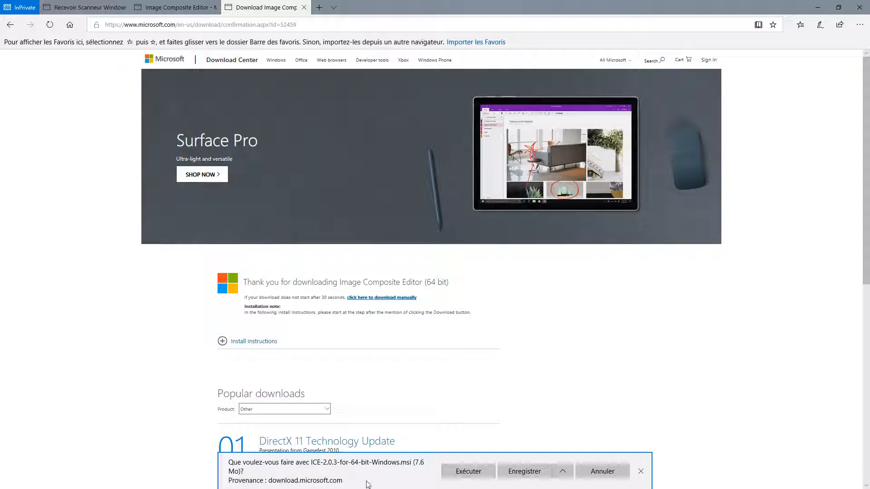
click(562, 473)
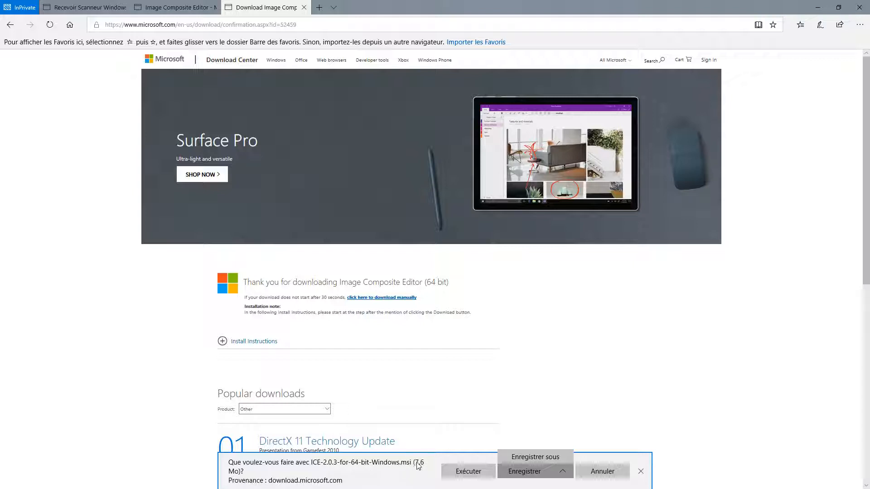
click(641, 470)
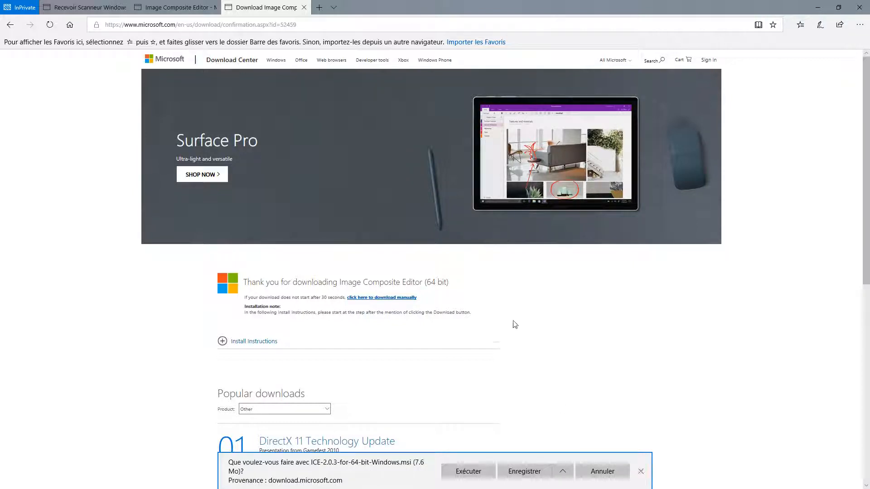
click(641, 472)
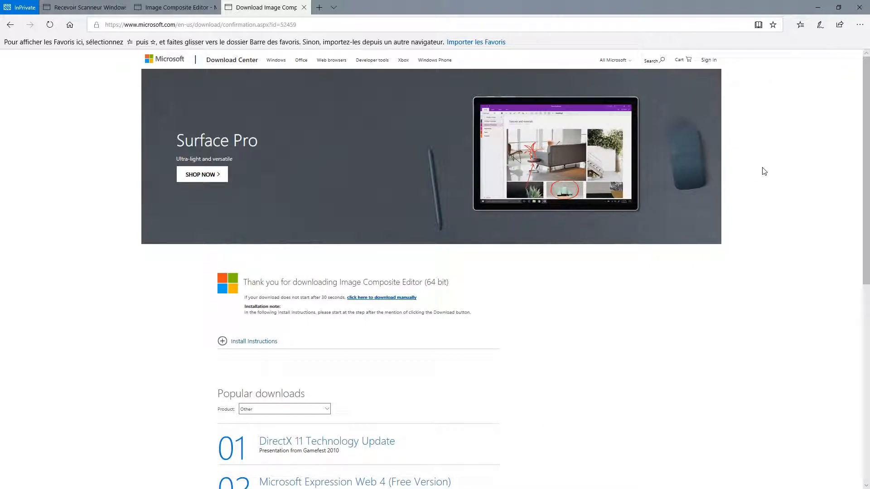
Step: Minimize the browser and launch Image Composite Editor from the desktop
click(819, 8)
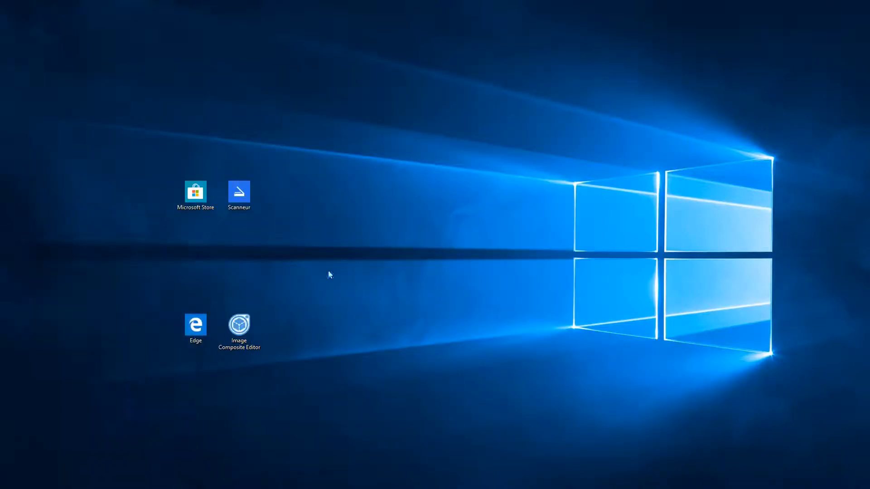
click(239, 325)
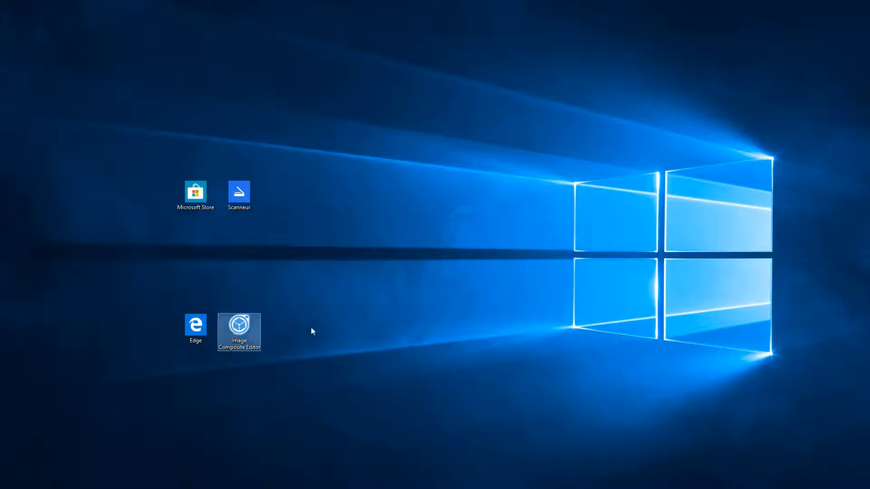
double_click(239, 326)
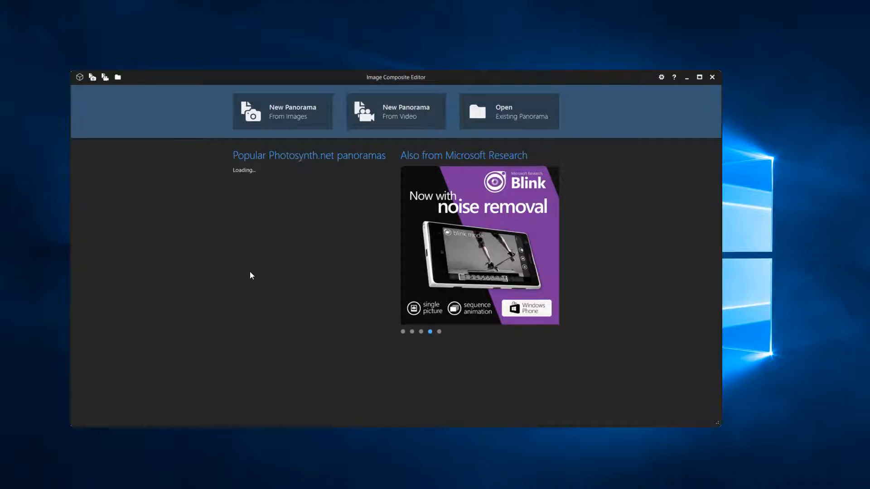
Step: Create a new panorama from the images 1.tiff, 2.tiff and 3.tiff in the Numérisations folder
click(272, 108)
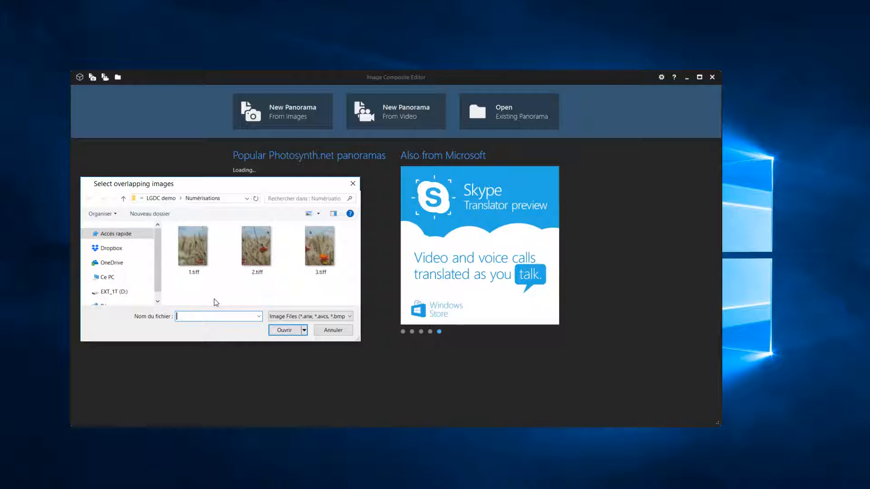
drag(184, 292, 344, 229)
click(282, 295)
mouse_move(188, 296)
mouse_down()
mouse_move(331, 222)
mouse_move(188, 292)
mouse_move(211, 243)
mouse_move(344, 223)
mouse_up()
click(186, 292)
click(191, 242)
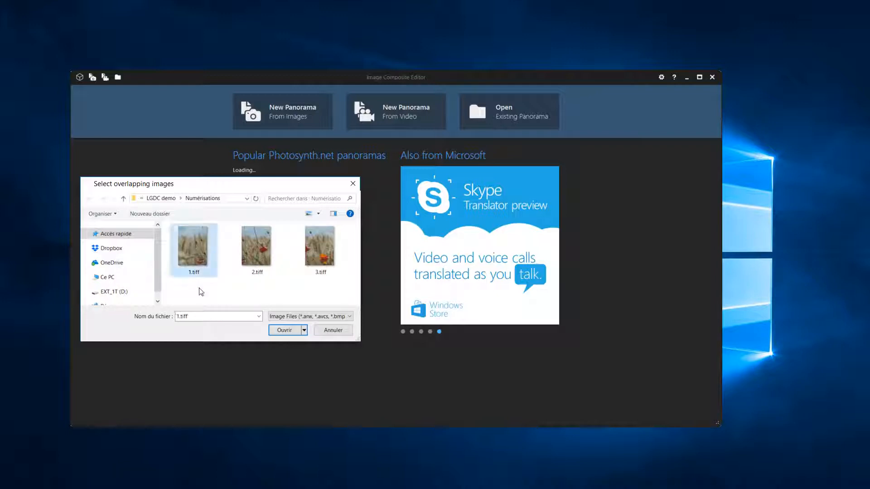
ctrl+click(263, 240)
ctrl+click(335, 241)
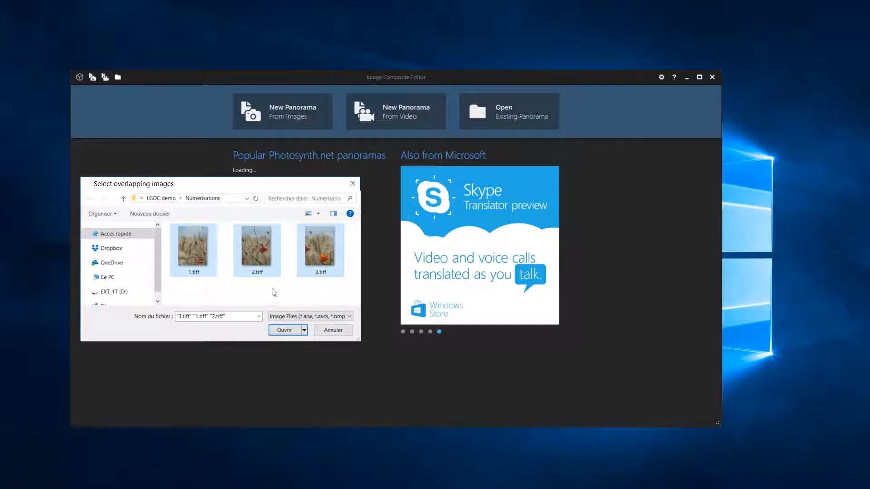
click(282, 332)
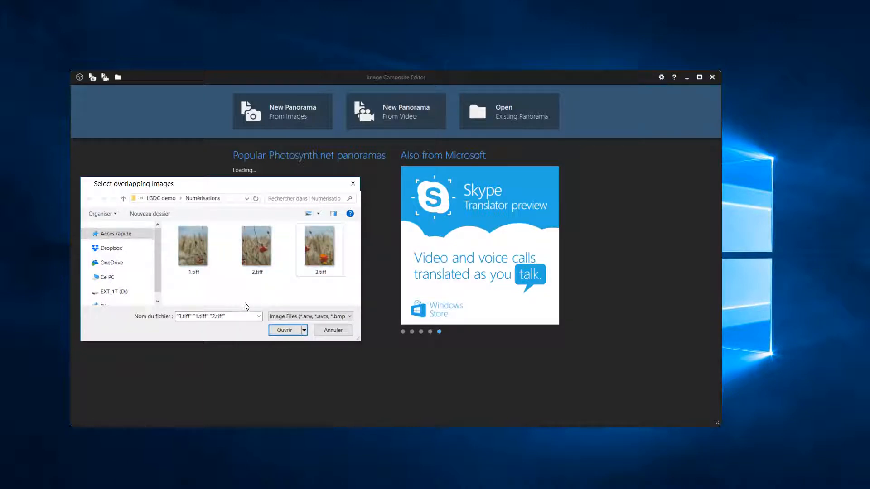
click(210, 261)
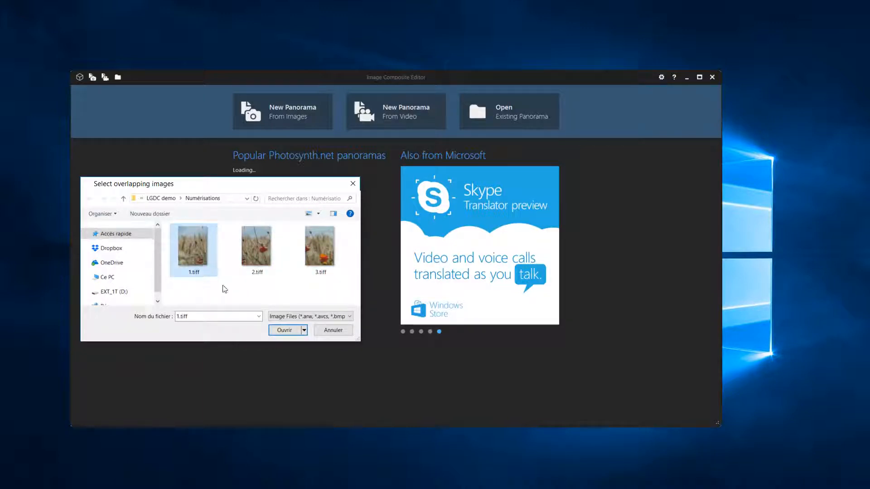
shift+click(324, 244)
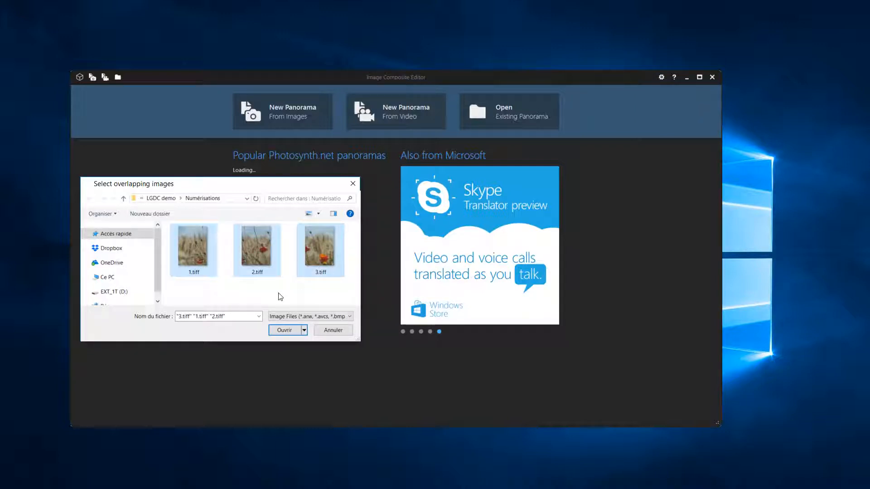
click(285, 330)
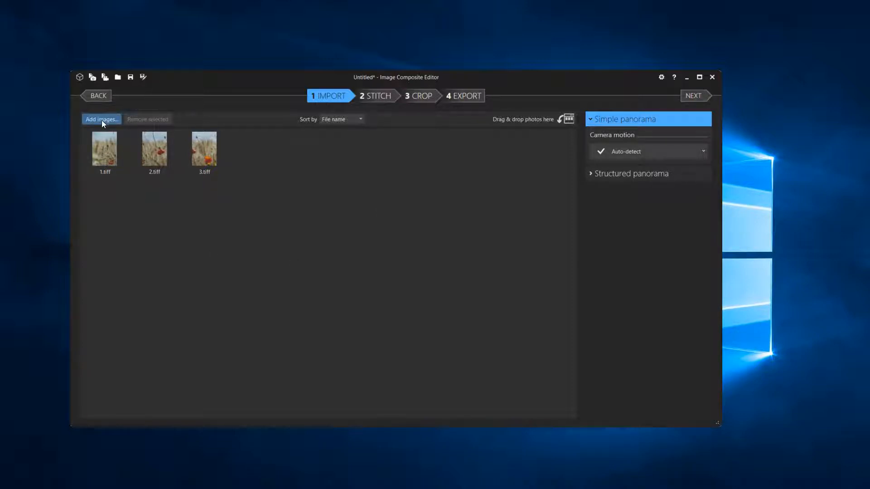
click(163, 144)
click(204, 149)
click(123, 148)
click(154, 147)
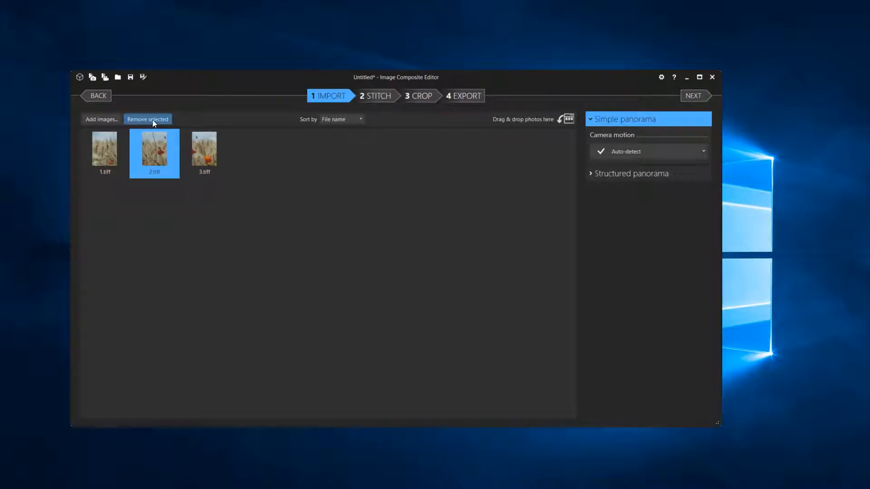
click(202, 164)
click(120, 157)
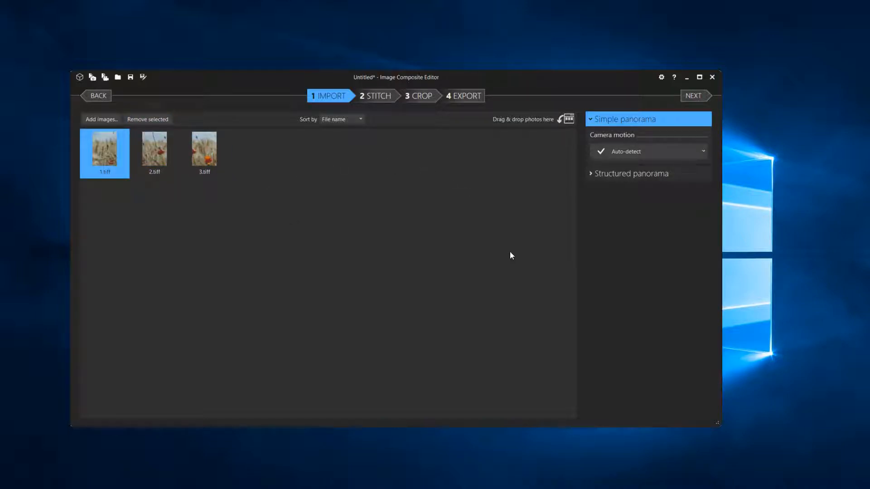
Step: Switch the import mode from a simple panorama to a structured panorama
click(617, 175)
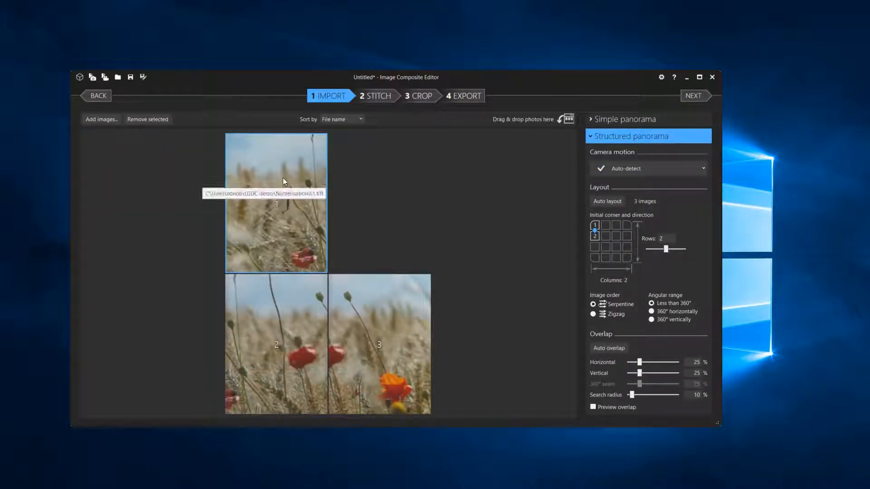
Step: Arrange the images horizontally in a 3-column layout with overlap preview enabled, and stitch the panorama
click(606, 225)
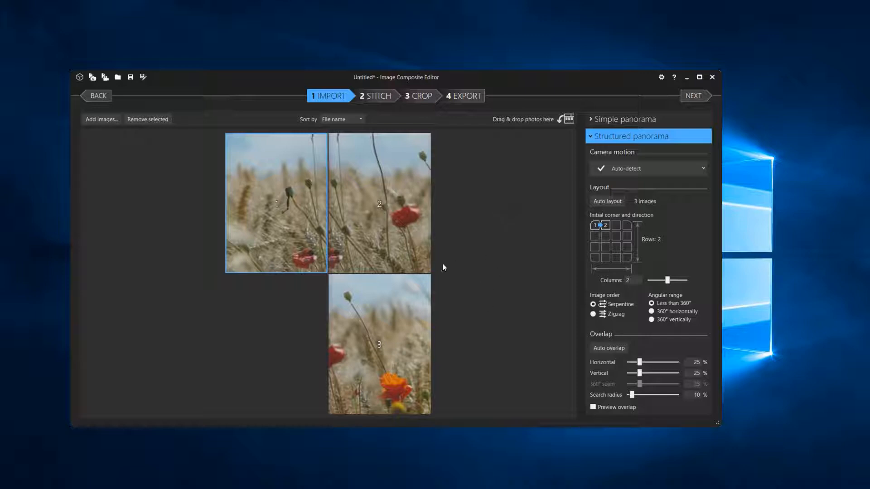
double_click(628, 280)
drag(667, 278, 681, 279)
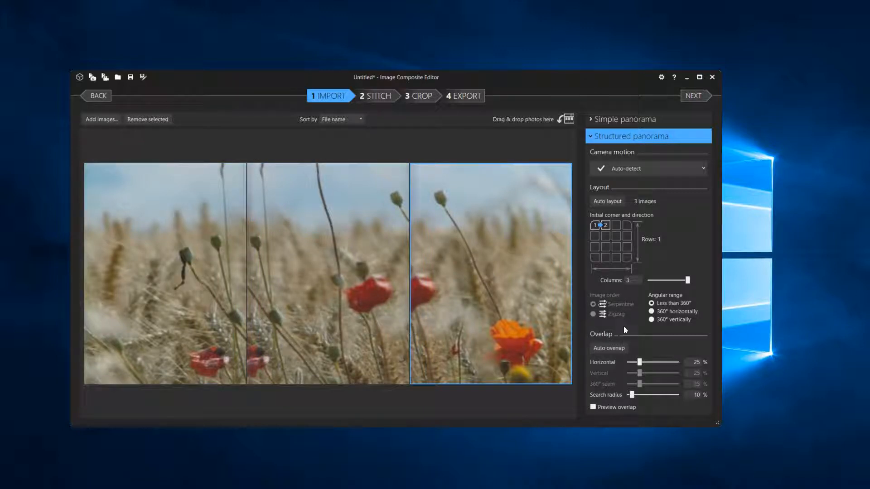
click(594, 407)
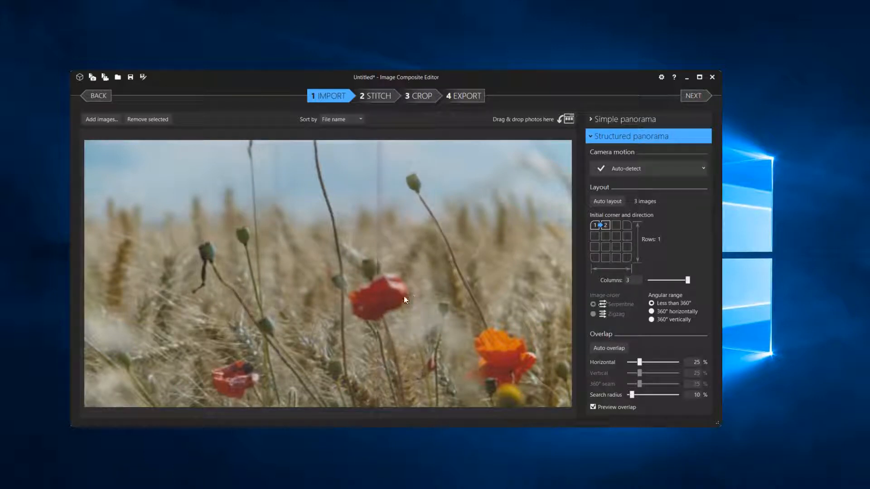
click(701, 97)
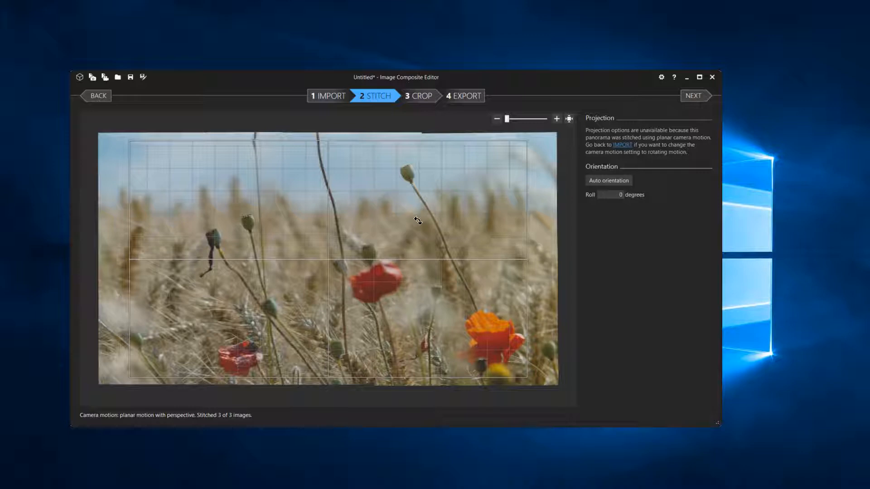
Step: Try rotating the stitched panorama freehand and with a roll of 45 degrees, and restore its automatic orientation
drag(410, 223, 526, 231)
click(603, 197)
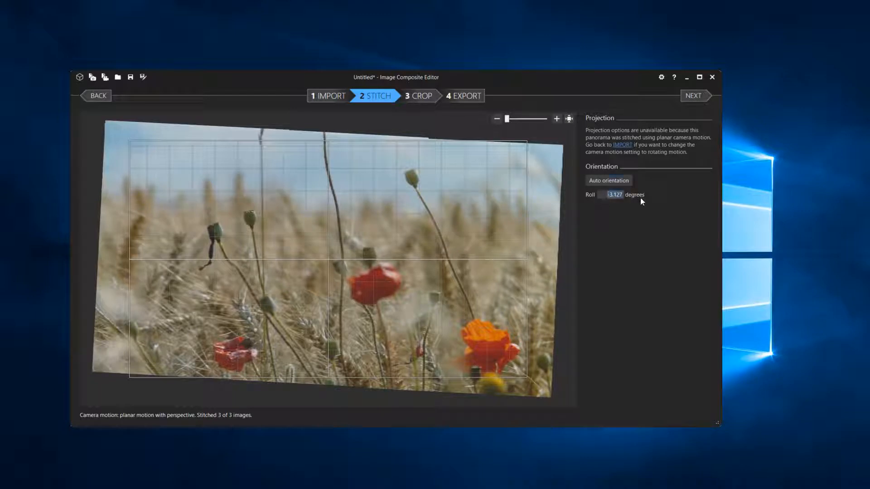
text(45)
key(Return)
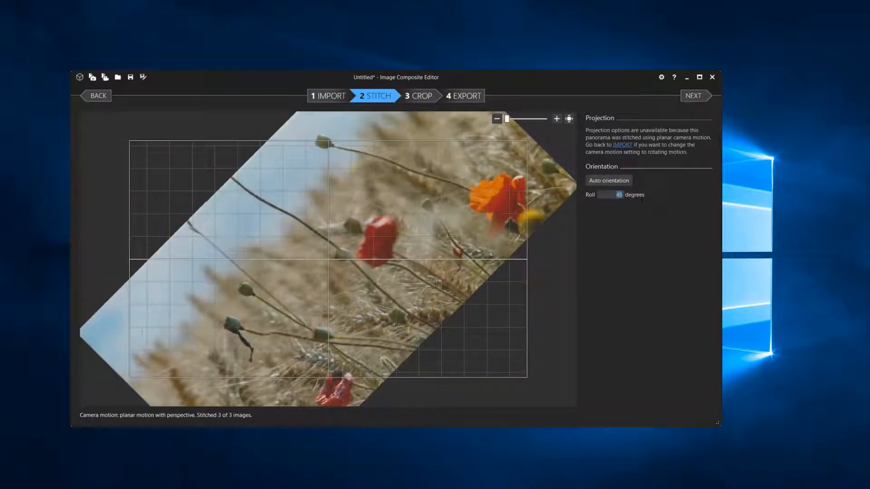
click(615, 181)
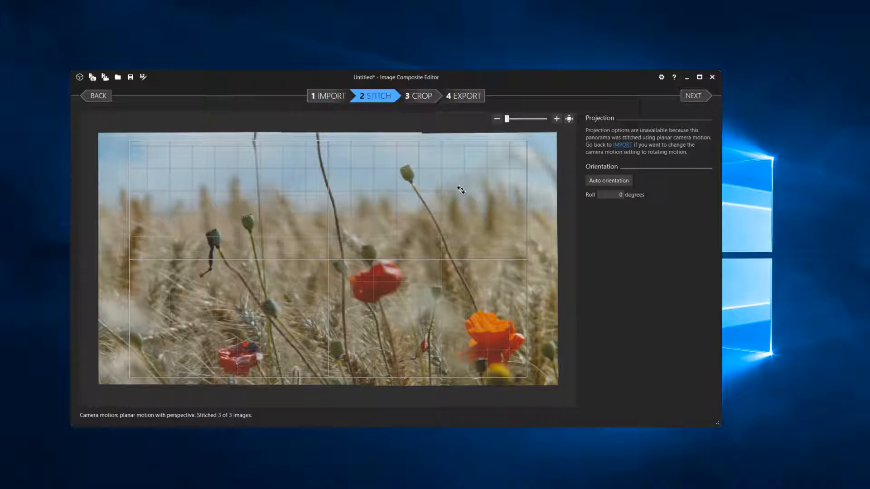
Step: Crop the stitched panorama's uneven edges by about 15 pixels left, 36 right, 52 top and 40 bottom
click(697, 95)
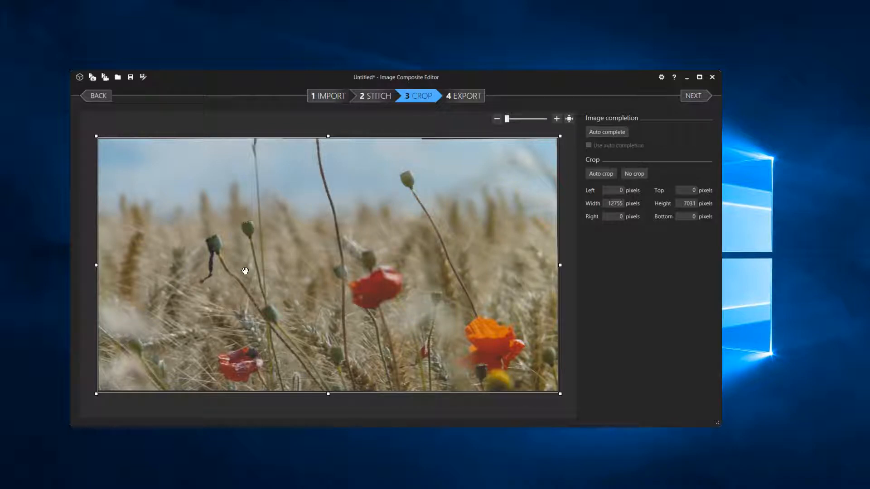
drag(328, 136, 329, 138)
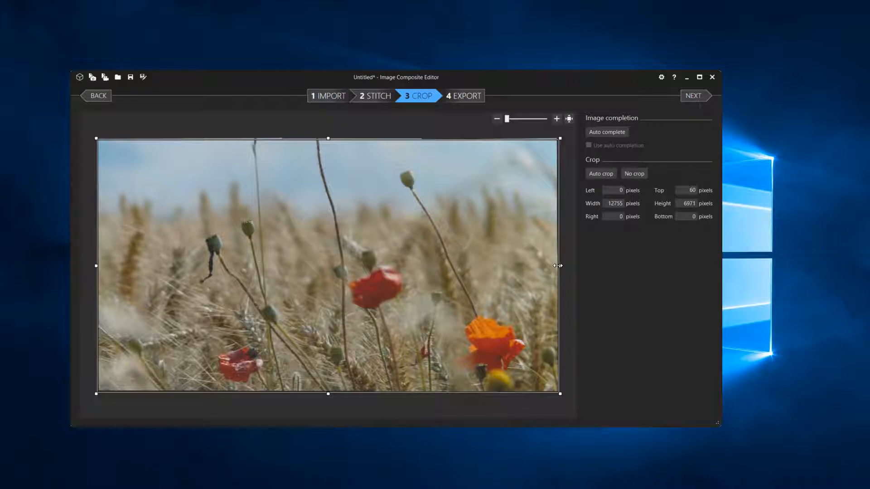
drag(558, 266, 557, 266)
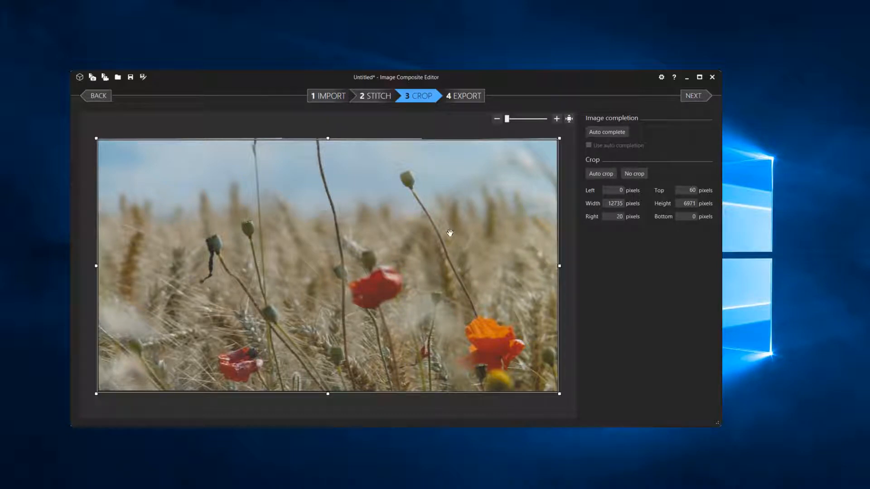
click(556, 119)
drag(503, 171, 555, 177)
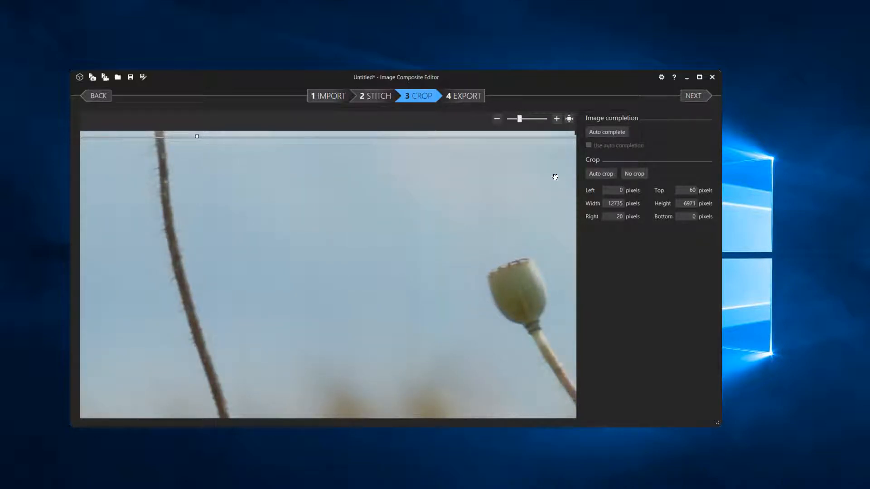
drag(555, 177, 536, 177)
drag(182, 136, 183, 135)
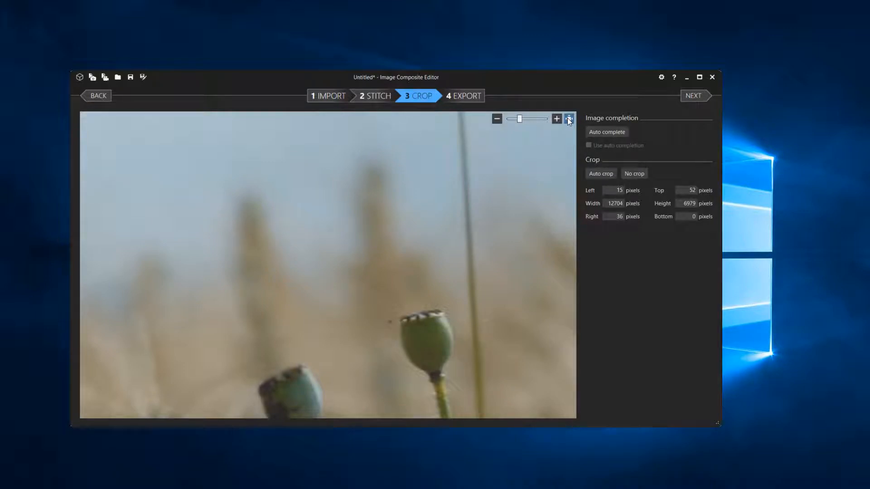
click(569, 118)
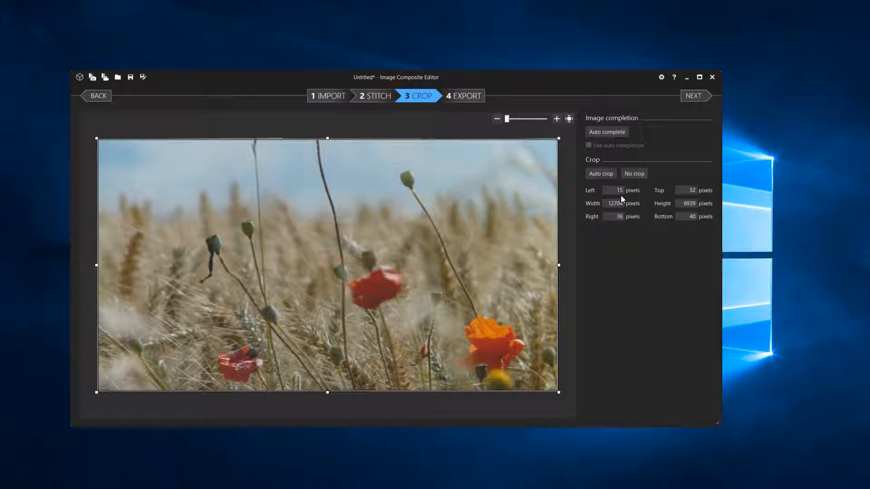
Step: Set the export scale to 50 %, with JPEG Image as the file format and High as the quality
click(695, 96)
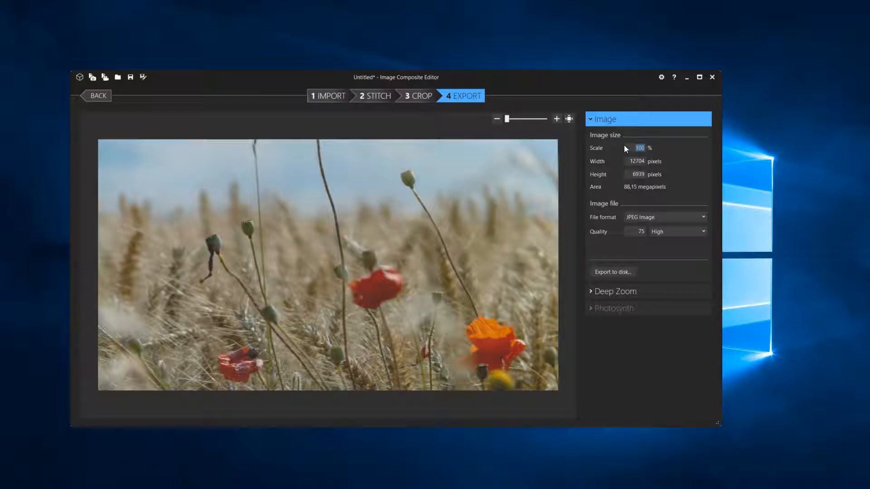
text(50)
key(Tab)
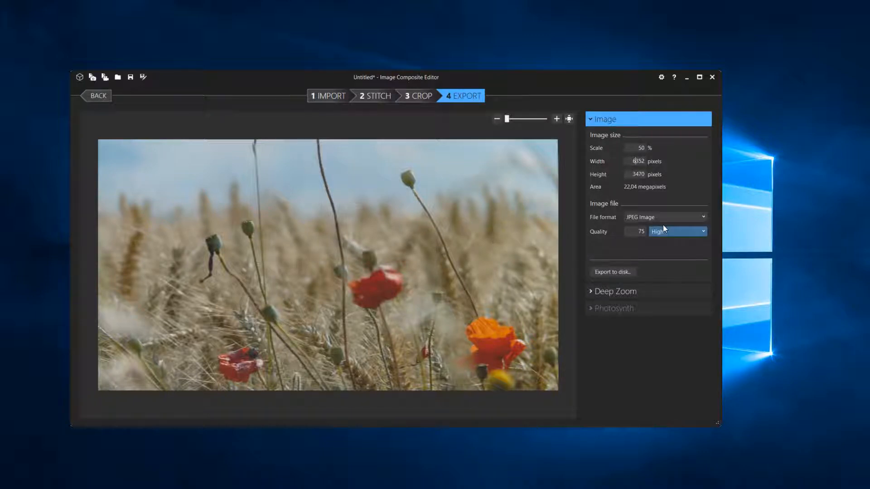
click(703, 217)
click(704, 217)
click(658, 233)
click(661, 232)
click(664, 232)
click(659, 262)
Step: Export the panorama to the Numérisations folder as "Blé et coquelicots.jpg"
click(624, 270)
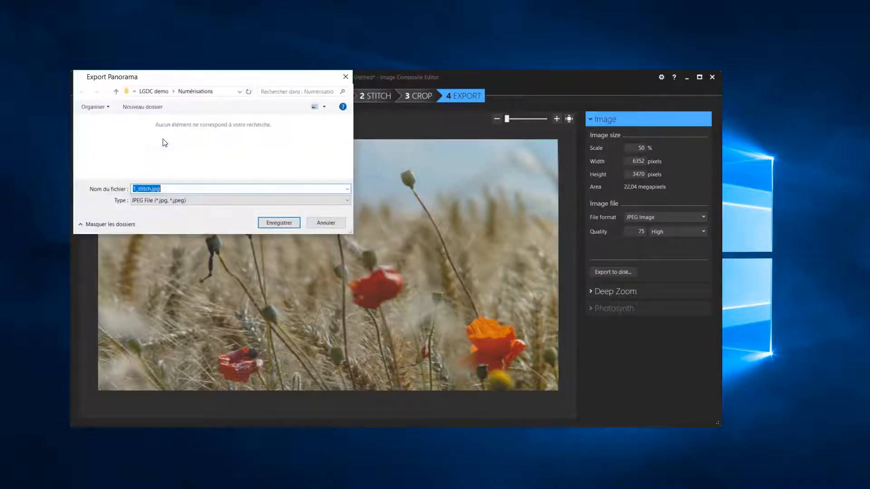
drag(195, 83, 285, 171)
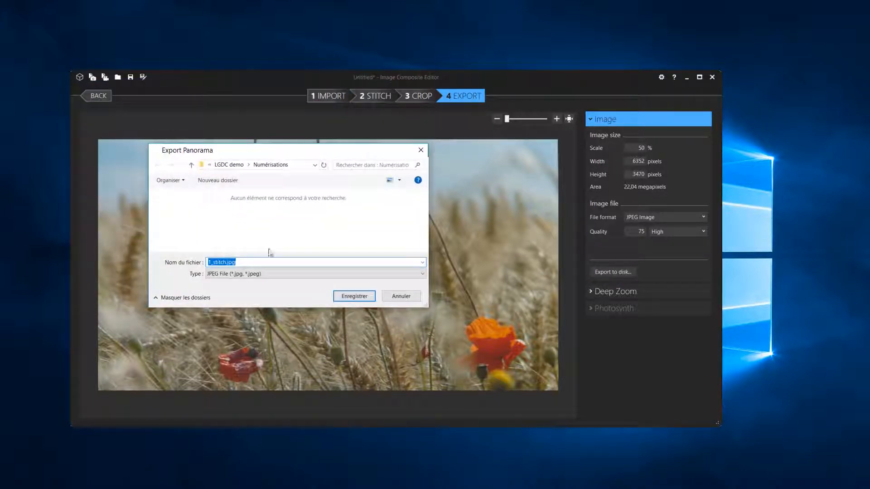
double_click(214, 262)
text(Blé)
text( et coque)
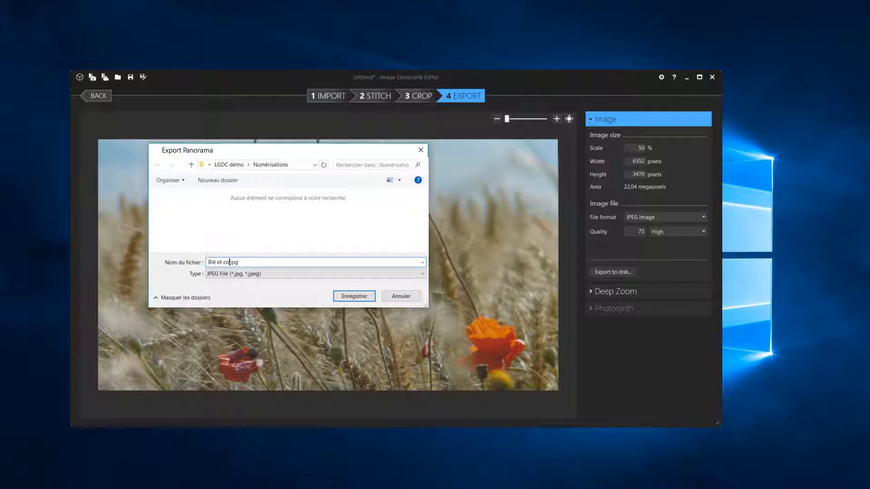
text(licots)
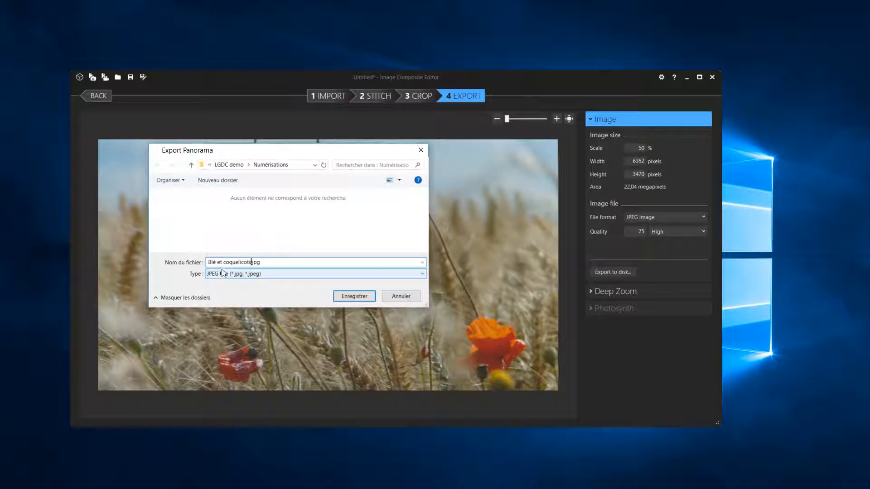
click(360, 298)
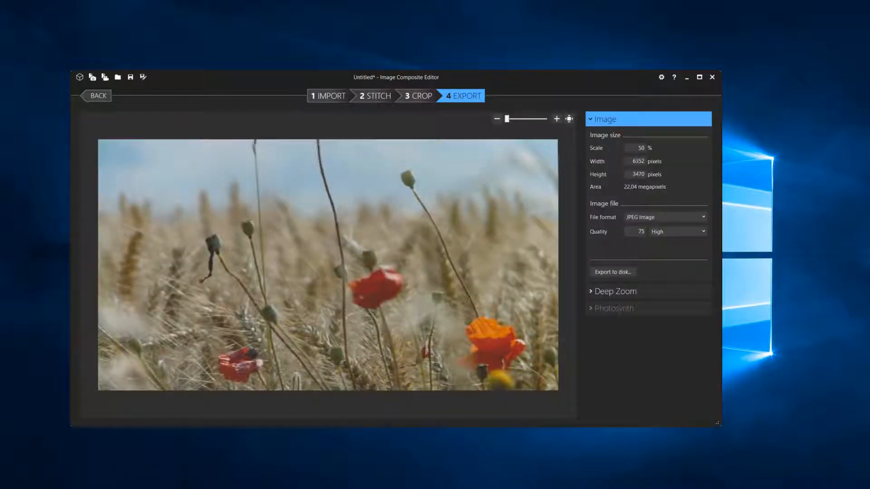
Step: Close Image Composite Editor without saving the project and open "Blé et coquelicots.jpg" from the Numérisations folder
click(713, 77)
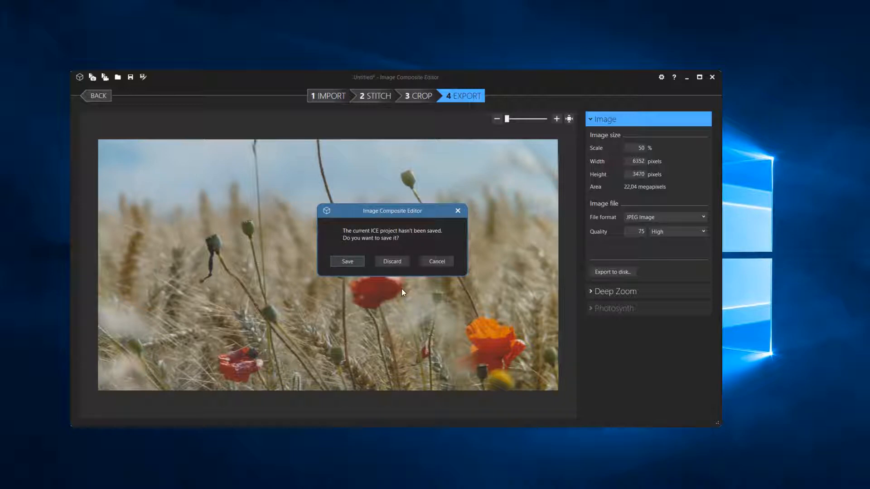
click(393, 262)
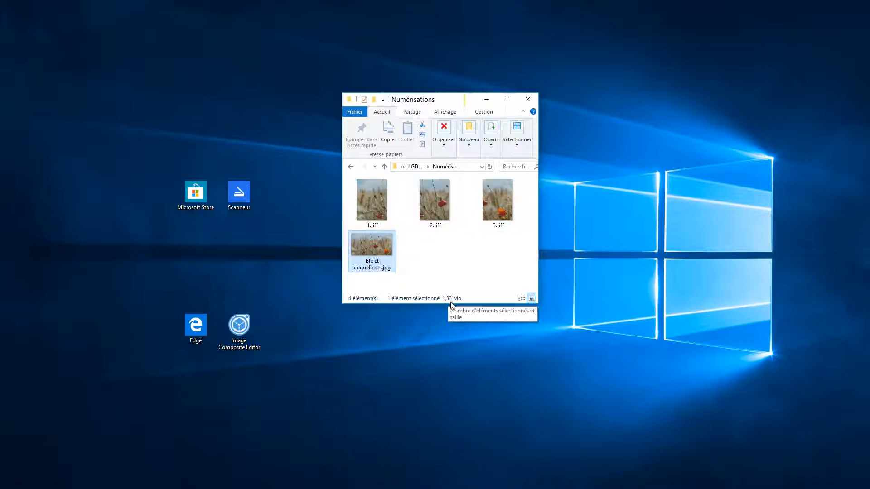
double_click(368, 245)
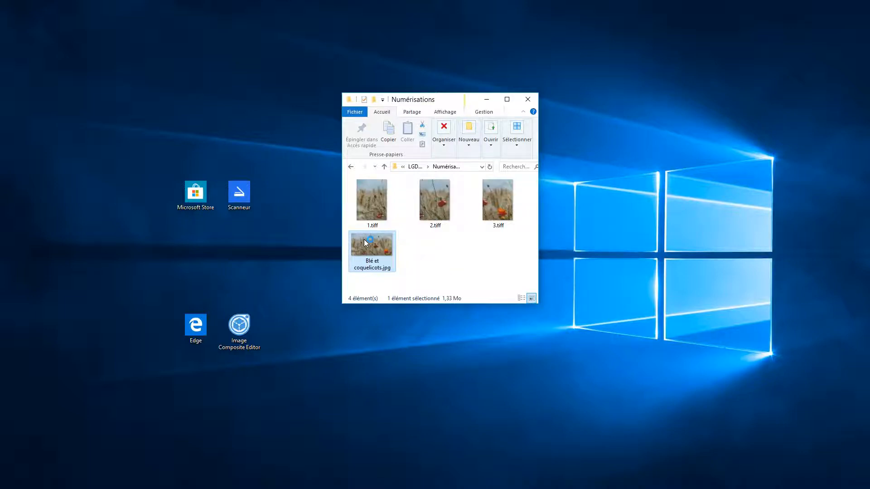